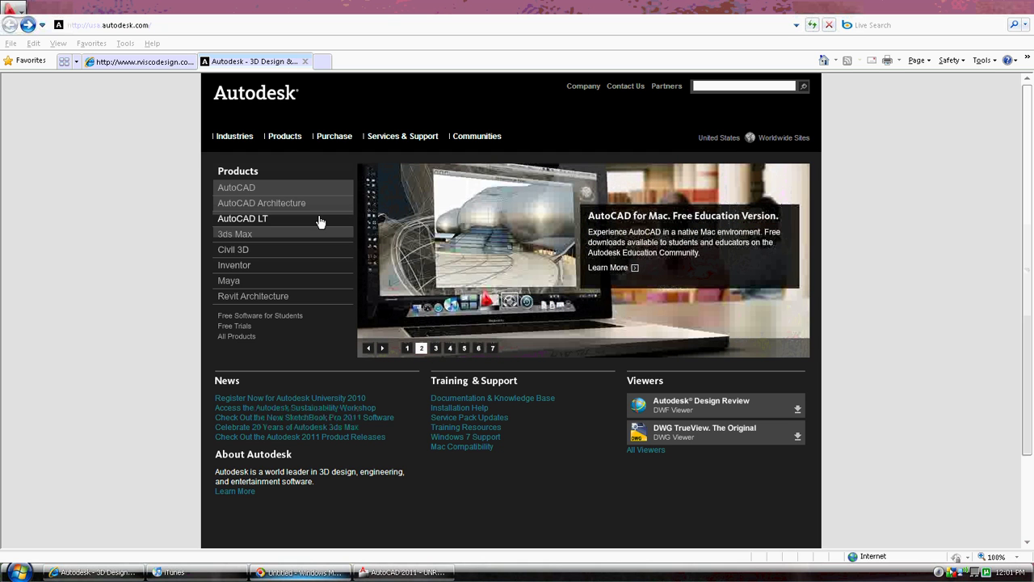
- Open the AutoCAD free trial download form from Autodesk's Products page
{"action": "mouse_move", "coordinate": [285, 135]}
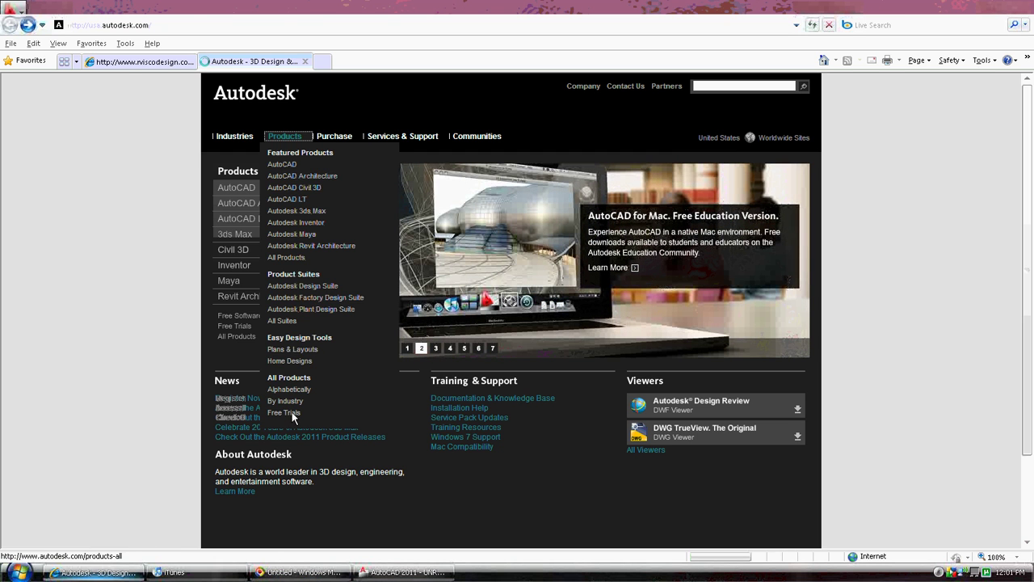
{"action": "left_click", "coordinate": [292, 413]}
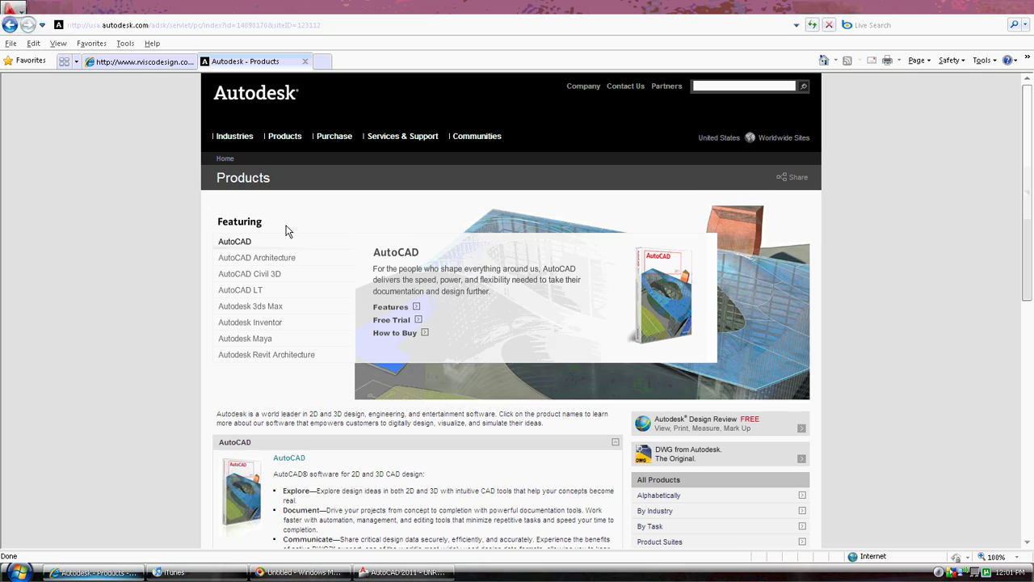
{"action": "left_click", "coordinate": [408, 320]}
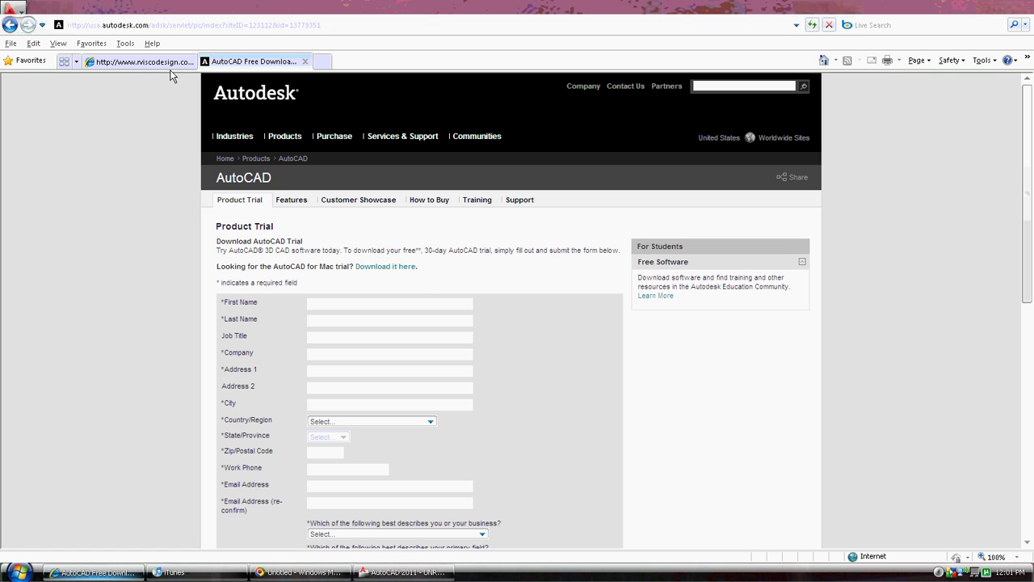
- Go back to rviscodesign.com and open the Tutorials menu's House Plan in Autocad page
{"action": "left_click", "coordinate": [140, 64]}
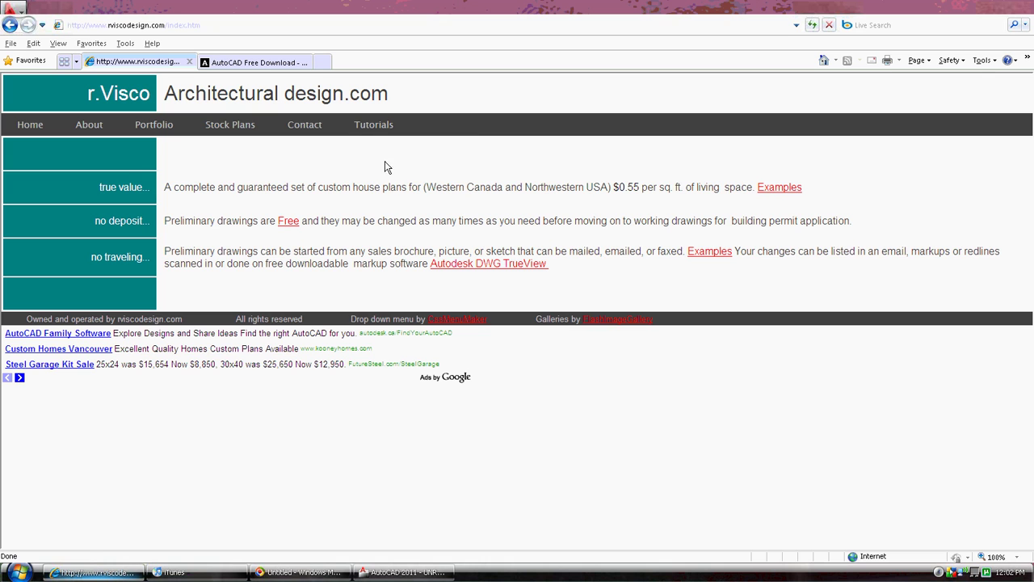
{"action": "left_click", "coordinate": [370, 127]}
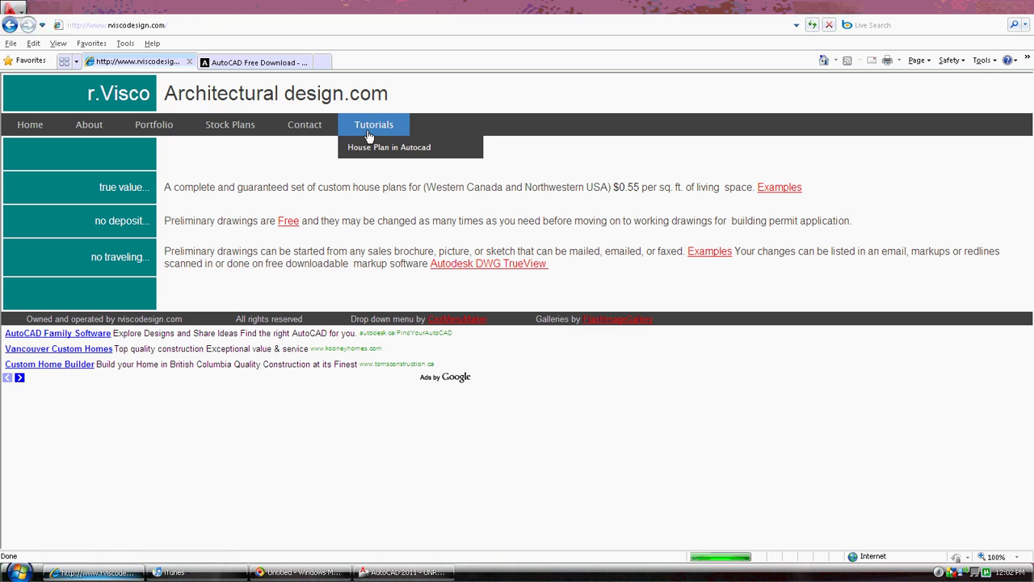
{"action": "left_click", "coordinate": [360, 149]}
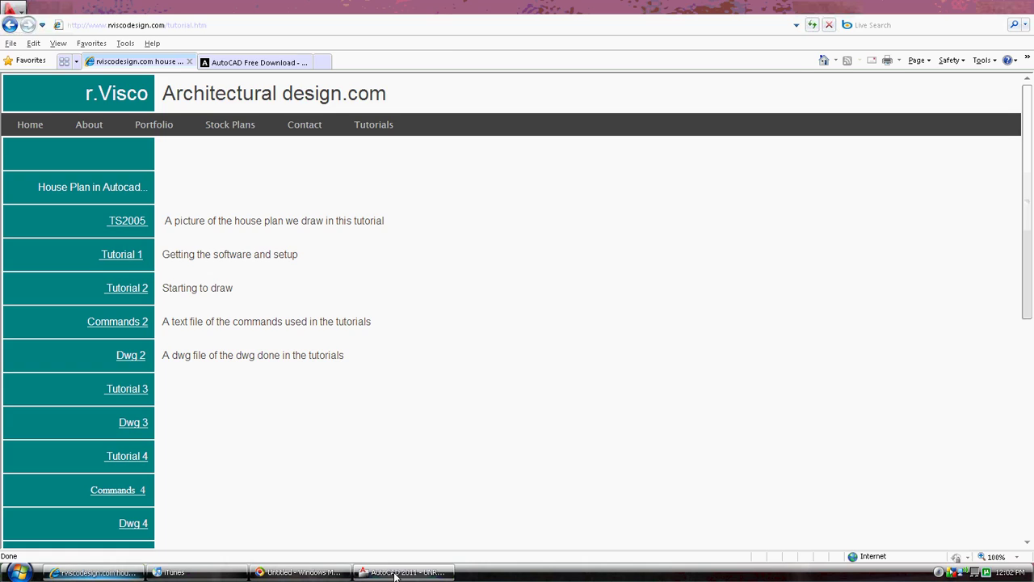
- Bring the AutoCAD 2011 window with Drawing1 to the front
{"action": "left_click", "coordinate": [396, 574]}
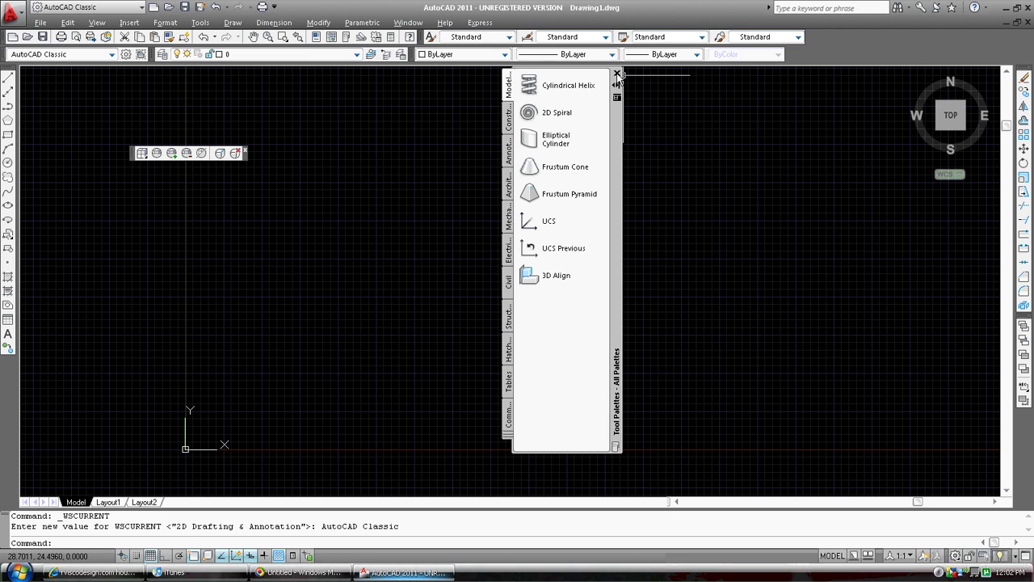
- Close the Tool Palettes window to clear the drawing area
{"action": "left_click", "coordinate": [617, 74]}
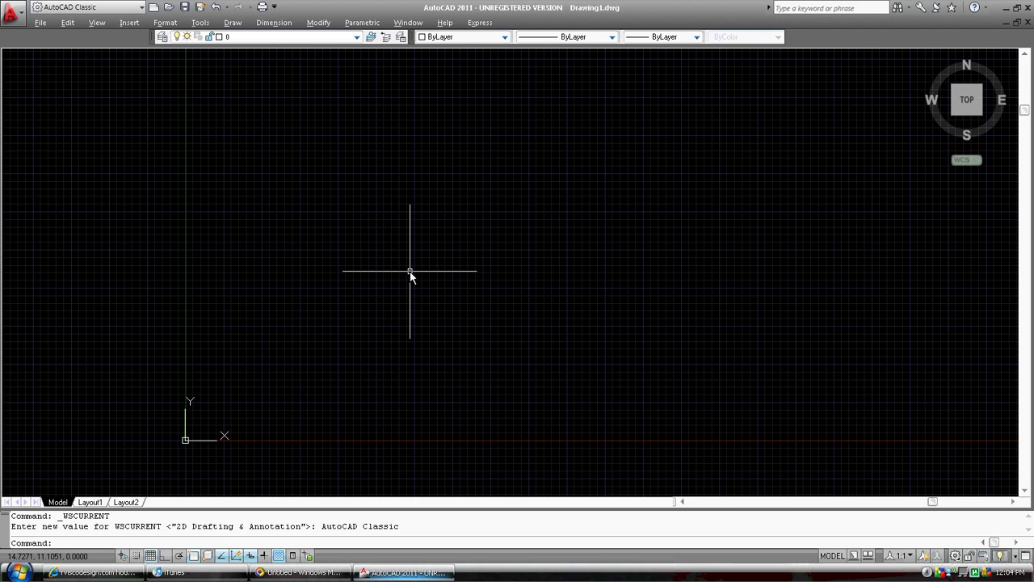
- Through OP, turn off drawing-window scroll bars and bring up Drawing Window Colors
{"action": "type", "text": "o"}
{"action": "type", "text": "p"}
{"action": "key", "text": "Return"}
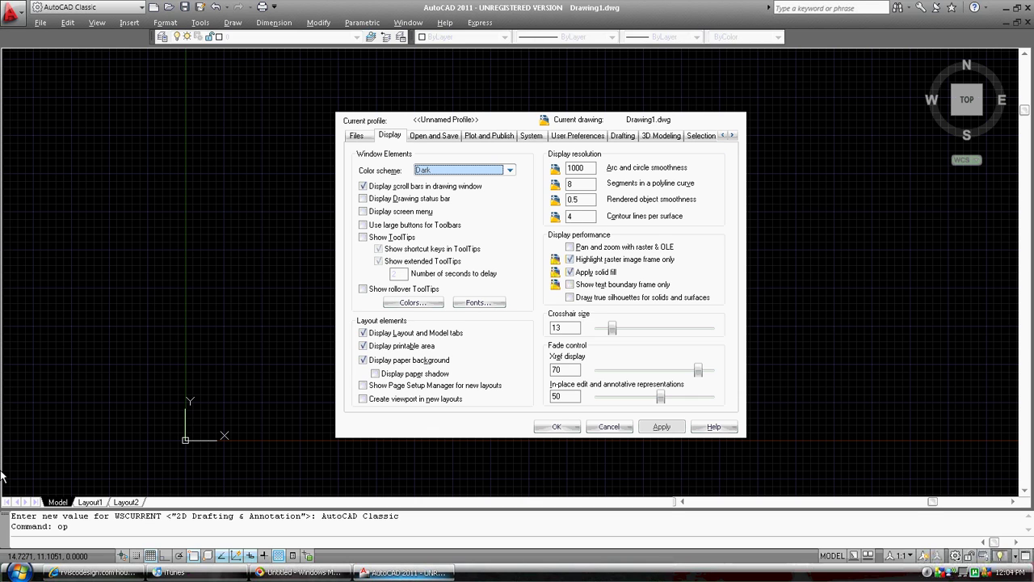
{"action": "left_click", "coordinate": [362, 187]}
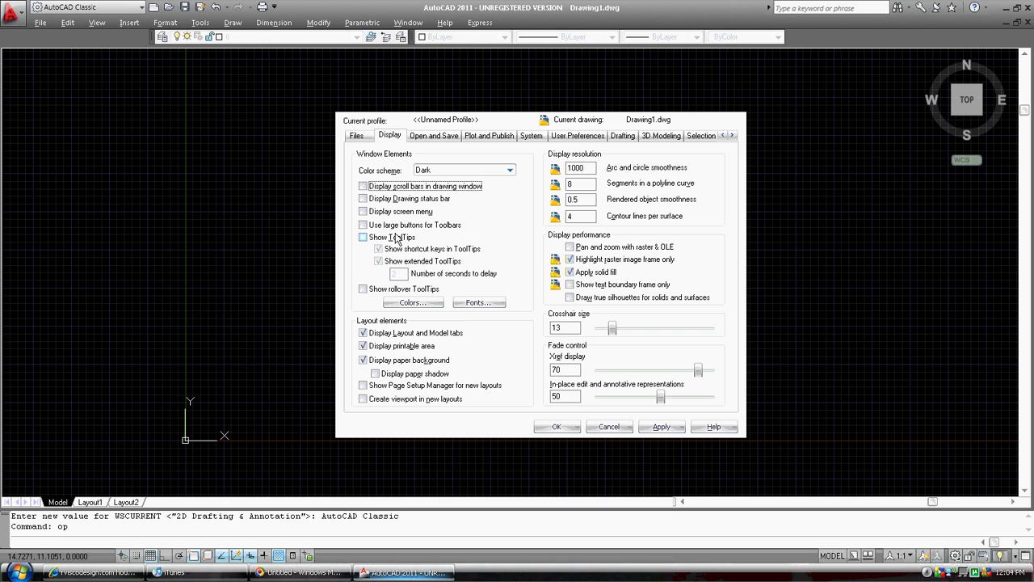
{"action": "left_click", "coordinate": [416, 304]}
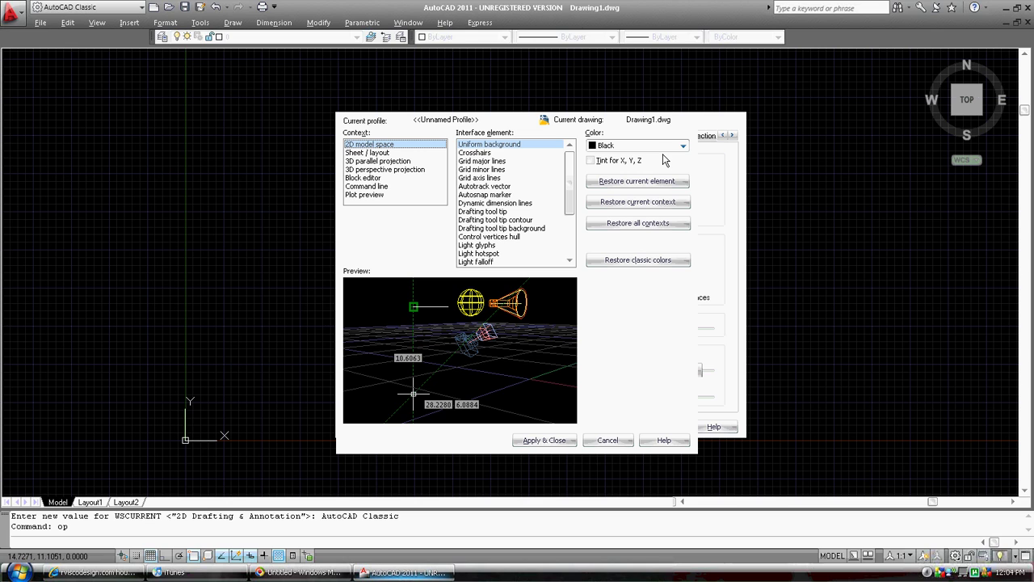
- Try Red for the crosshairs colour, then cancel without keeping it
{"action": "left_click", "coordinate": [478, 153]}
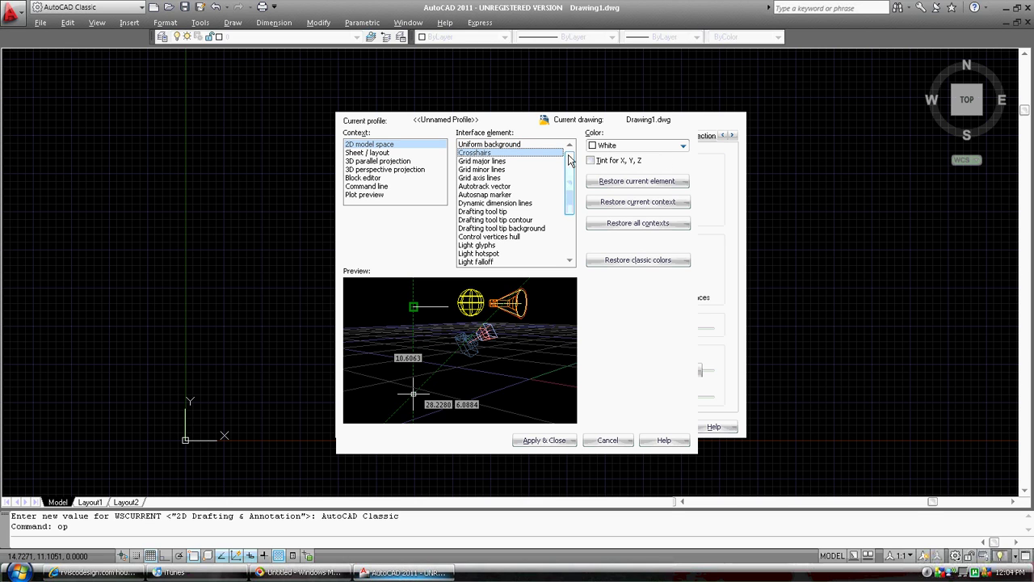
{"action": "left_click", "coordinate": [684, 146]}
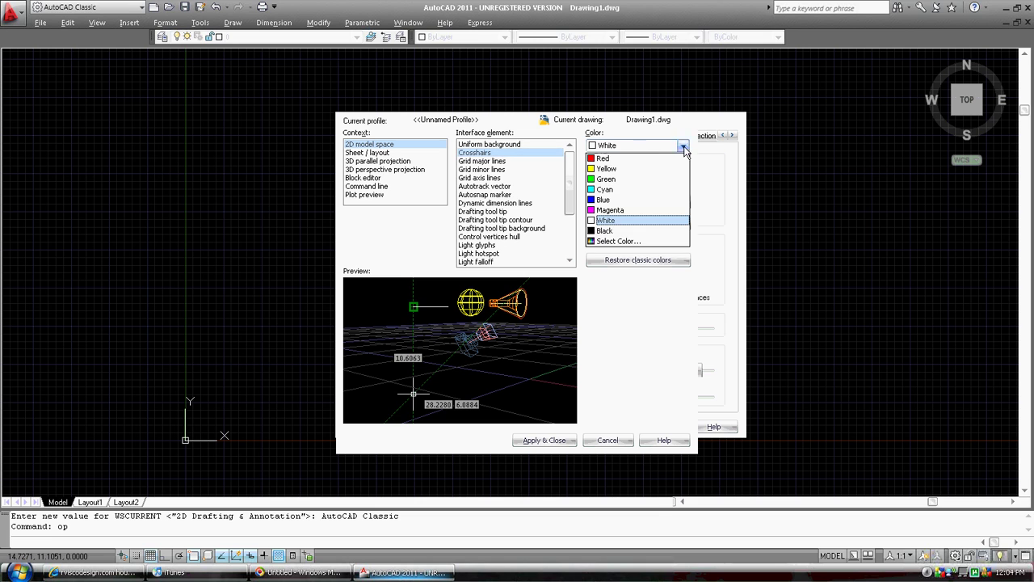
{"action": "left_click", "coordinate": [606, 159]}
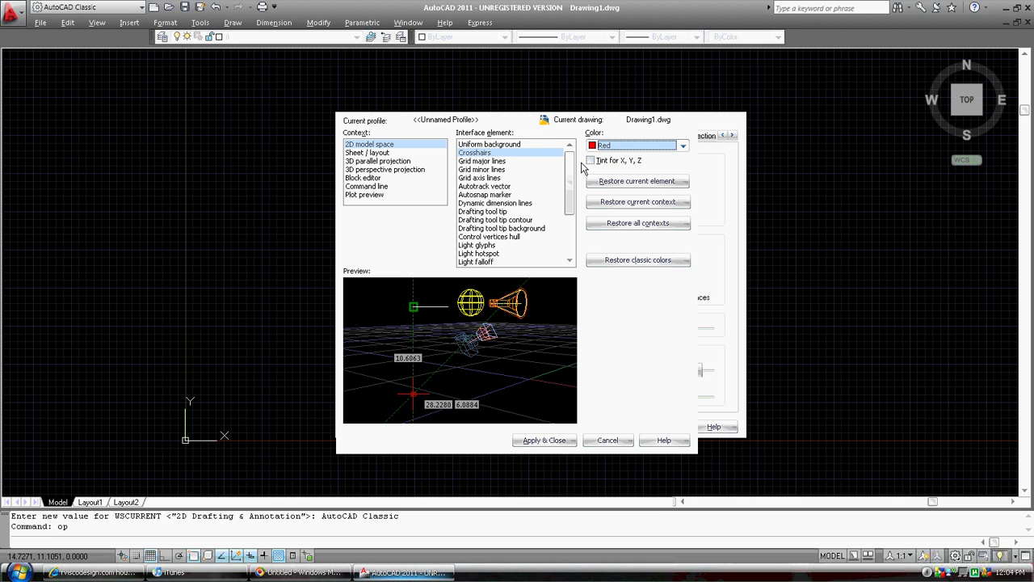
{"action": "left_click", "coordinate": [606, 440]}
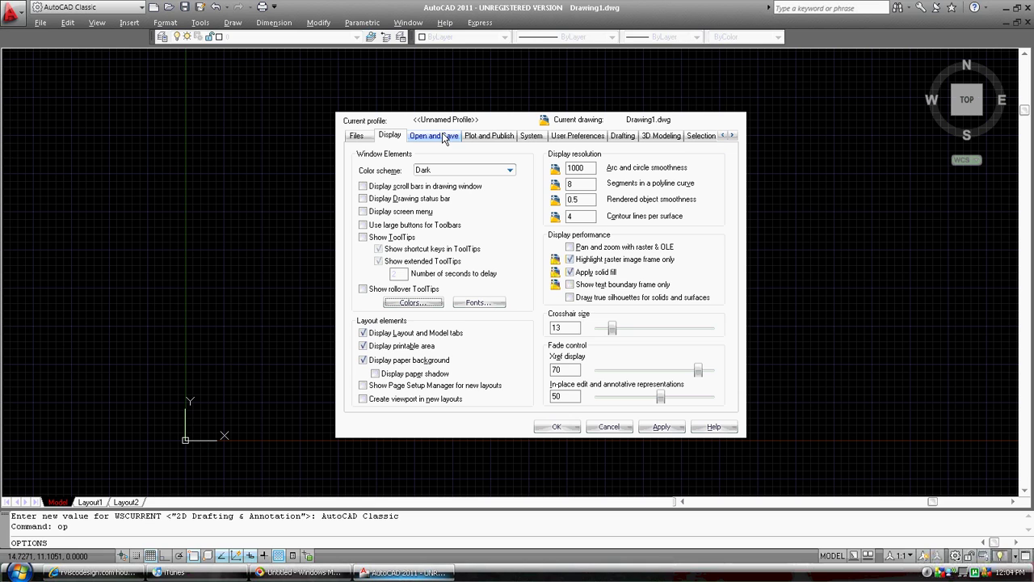
- Set the crosshair size to 100 and apply and confirm the Options
{"action": "left_click", "coordinate": [613, 331]}
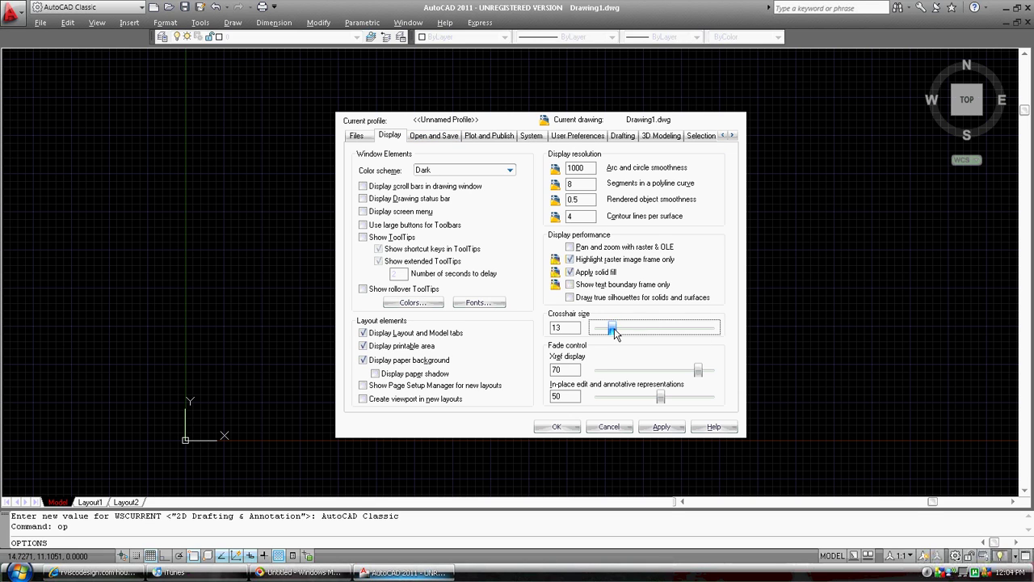
{"action": "left_click_drag", "start_coordinate": [613, 331], "coordinate": [721, 335]}
{"action": "left_click", "coordinate": [436, 139]}
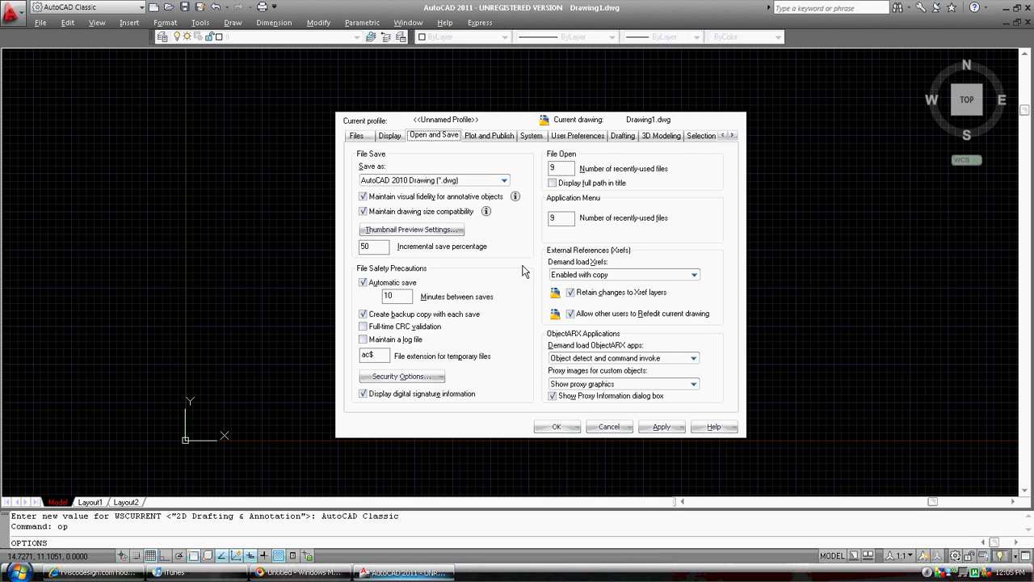
{"action": "left_click", "coordinate": [662, 427]}
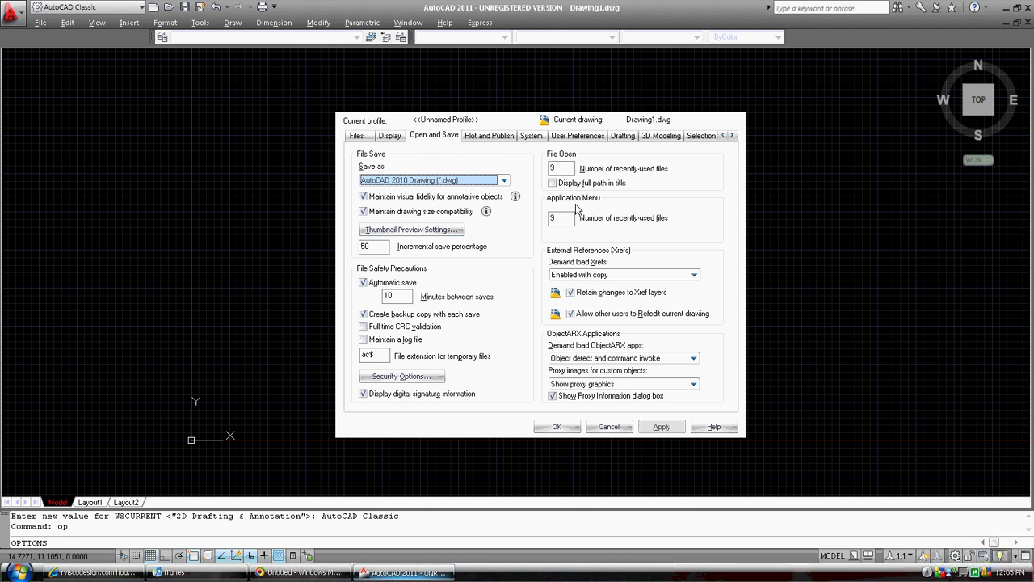
{"action": "left_click", "coordinate": [566, 435]}
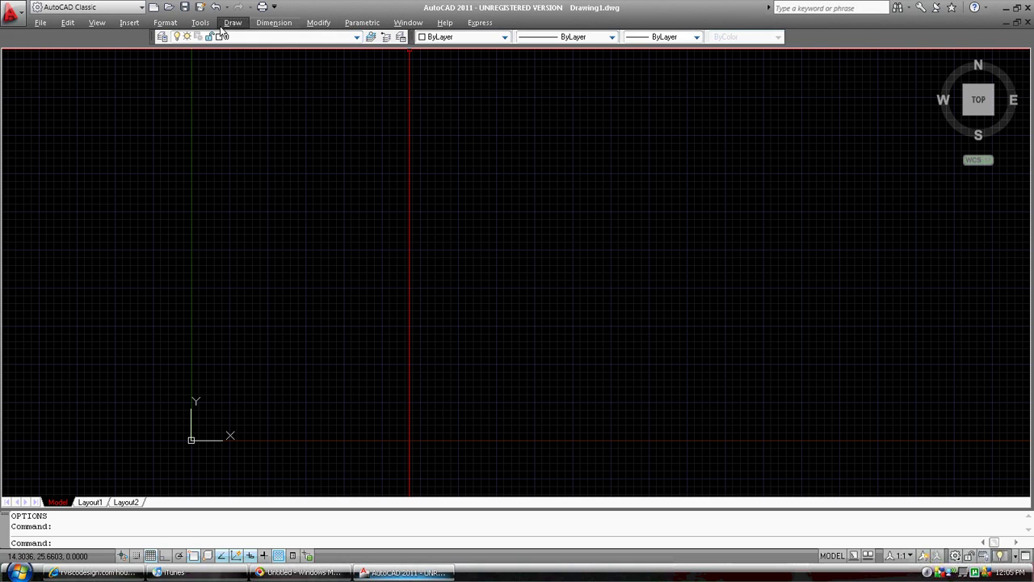
- Open acad.pgp via Tools > Customize > Edit Program Parameters
{"action": "left_click", "coordinate": [200, 23]}
{"action": "mouse_move", "coordinate": [226, 455]}
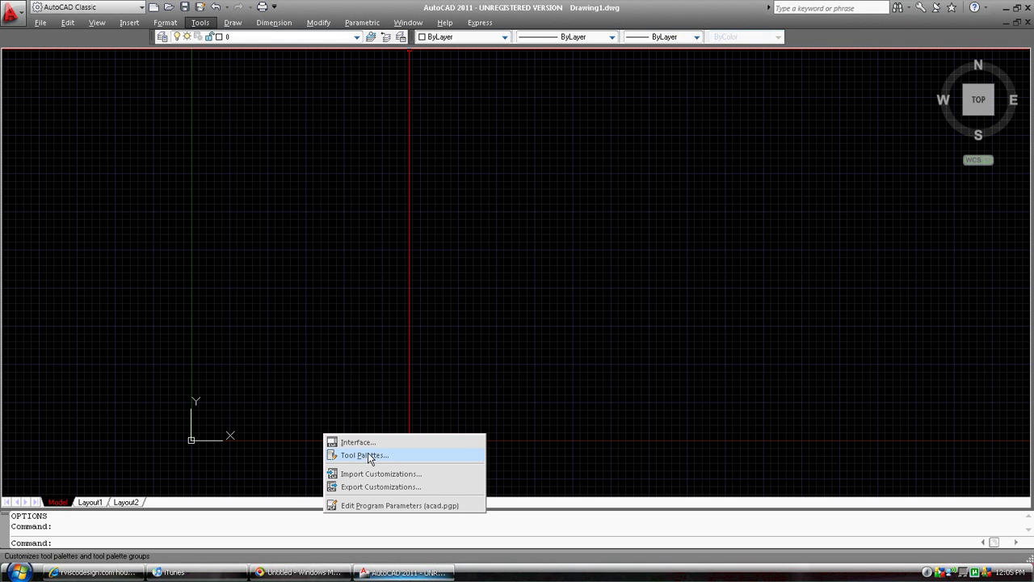
{"action": "left_click", "coordinate": [382, 506]}
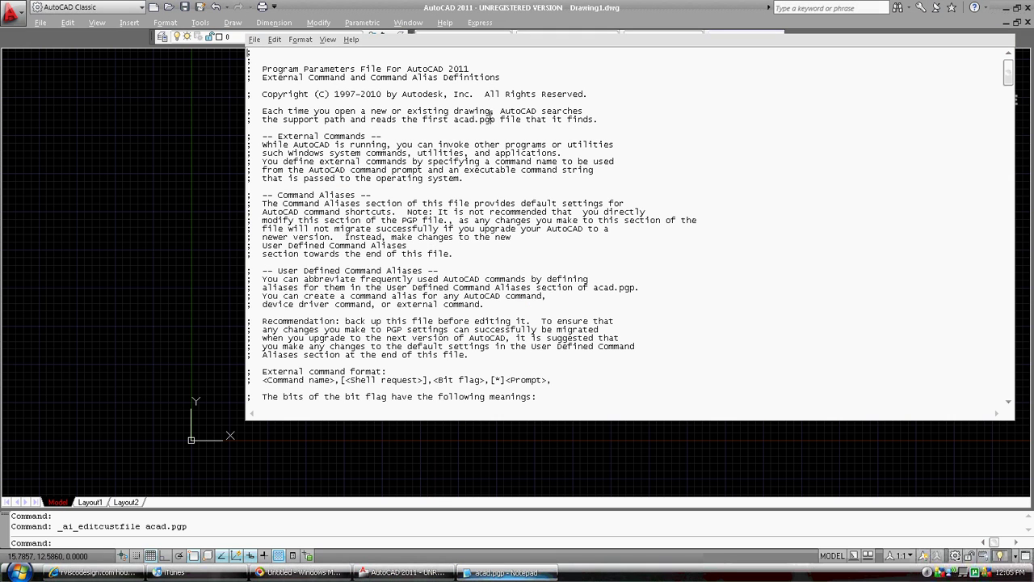
- Change the 'REC, *RECTANG' alias to 'RC' in acad.pgp and save the file
{"action": "left_click_drag", "start_coordinate": [677, 25], "coordinate": [651, 53]}
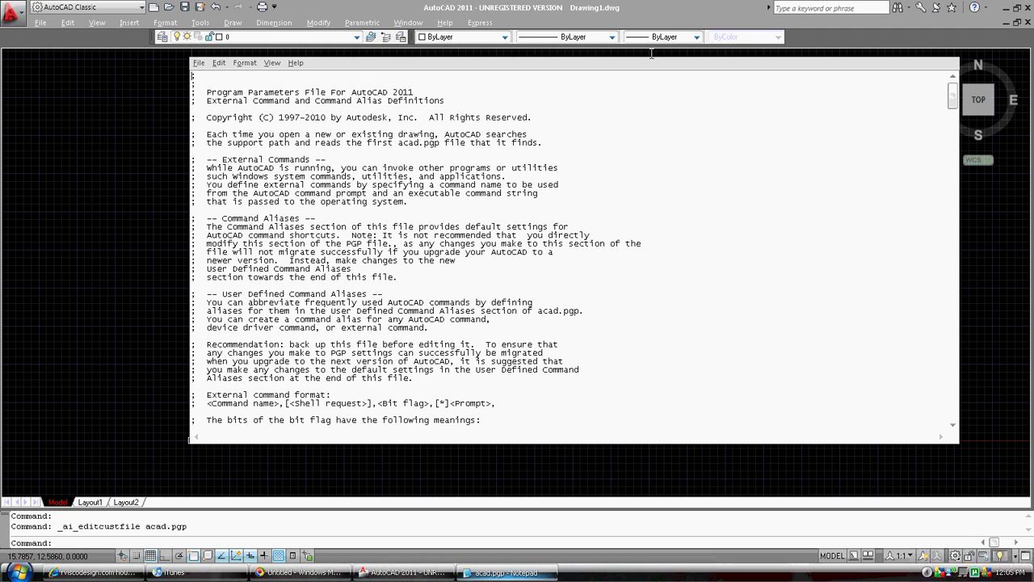
{"action": "left_click_drag", "start_coordinate": [952, 94], "coordinate": [967, 172]}
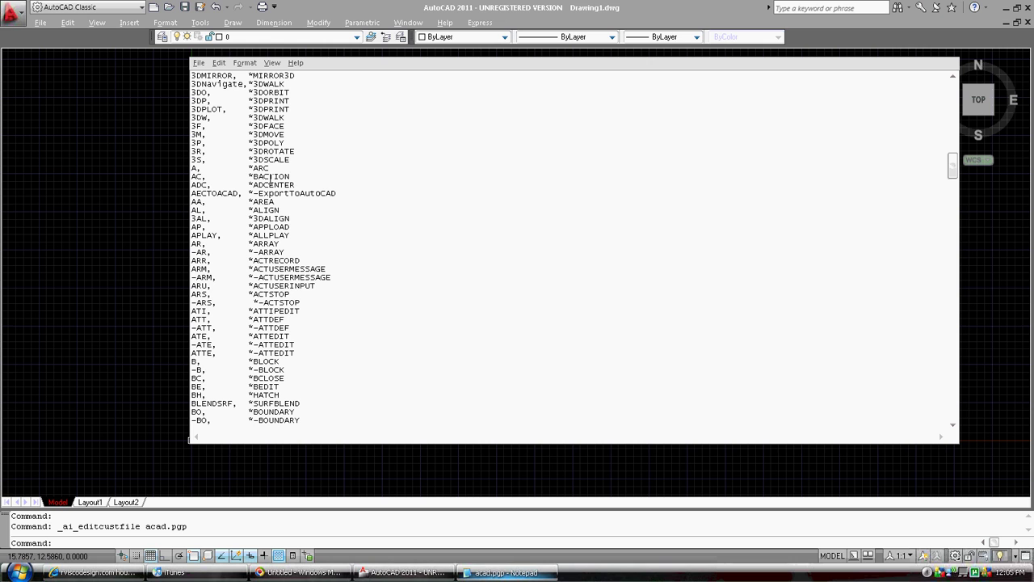
{"action": "scroll", "coordinate": [368, 202], "scroll_direction": "down", "scroll_amount": 12}
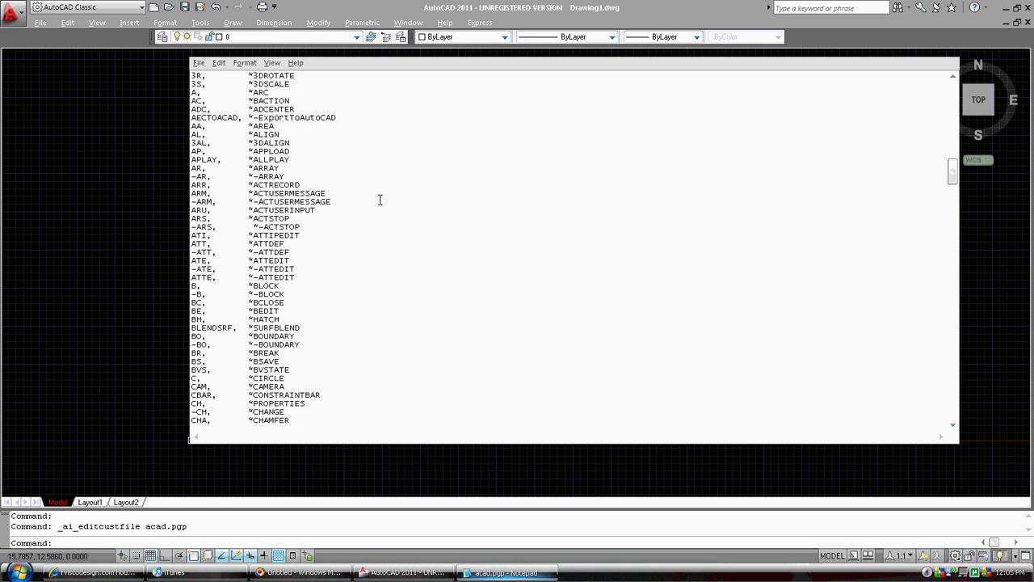
{"action": "scroll", "coordinate": [395, 194], "scroll_direction": "down", "scroll_amount": 5}
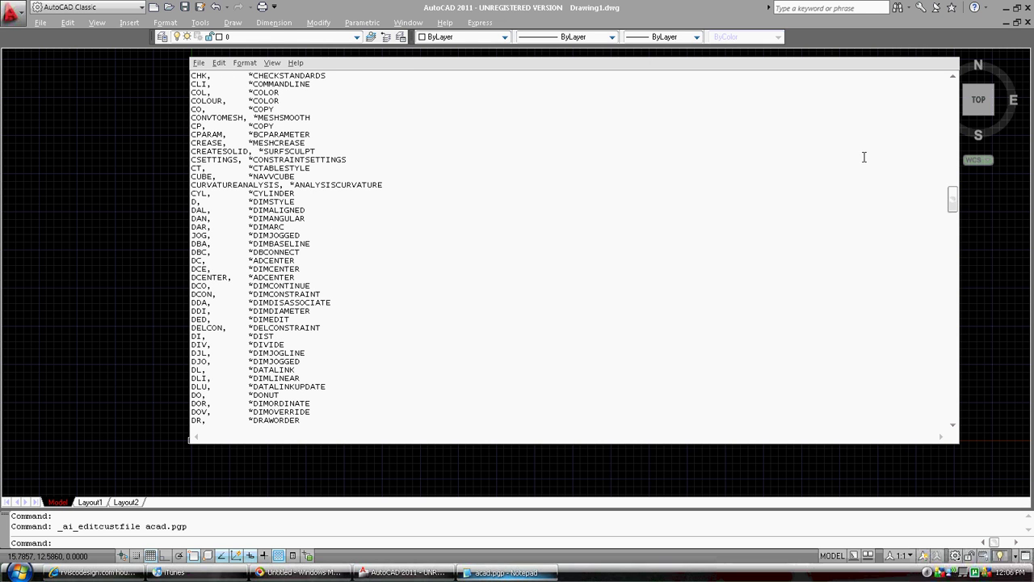
{"action": "left_click_drag", "start_coordinate": [950, 199], "coordinate": [961, 295]}
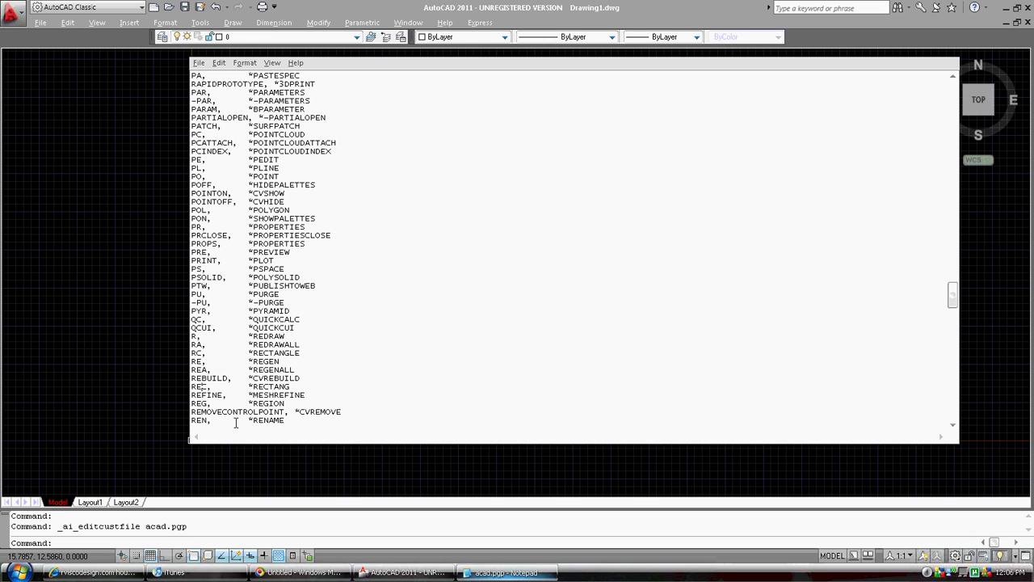
{"action": "key", "text": "BackSpace"}
{"action": "left_click", "coordinate": [289, 387]}
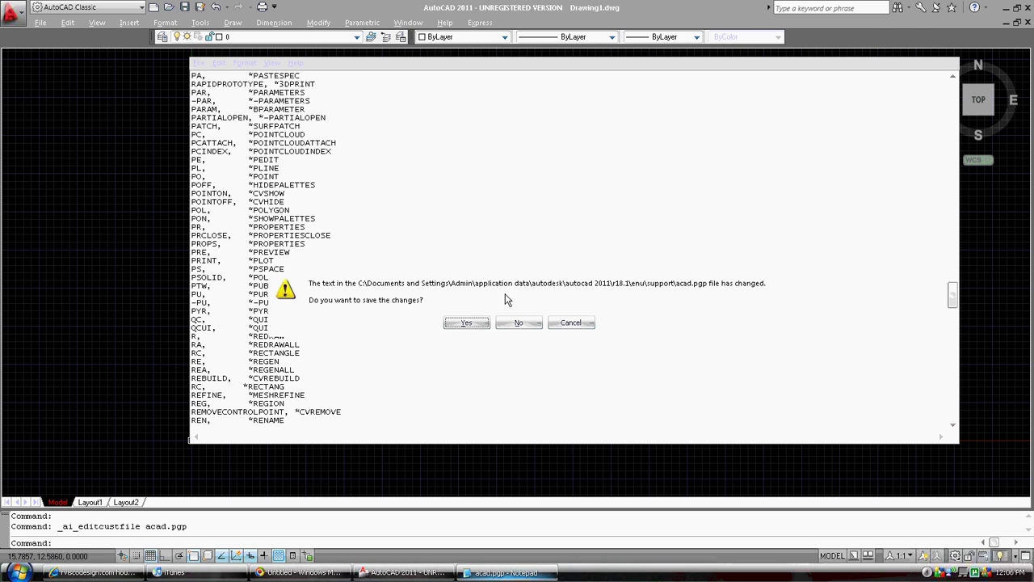
{"action": "left_click", "coordinate": [467, 324]}
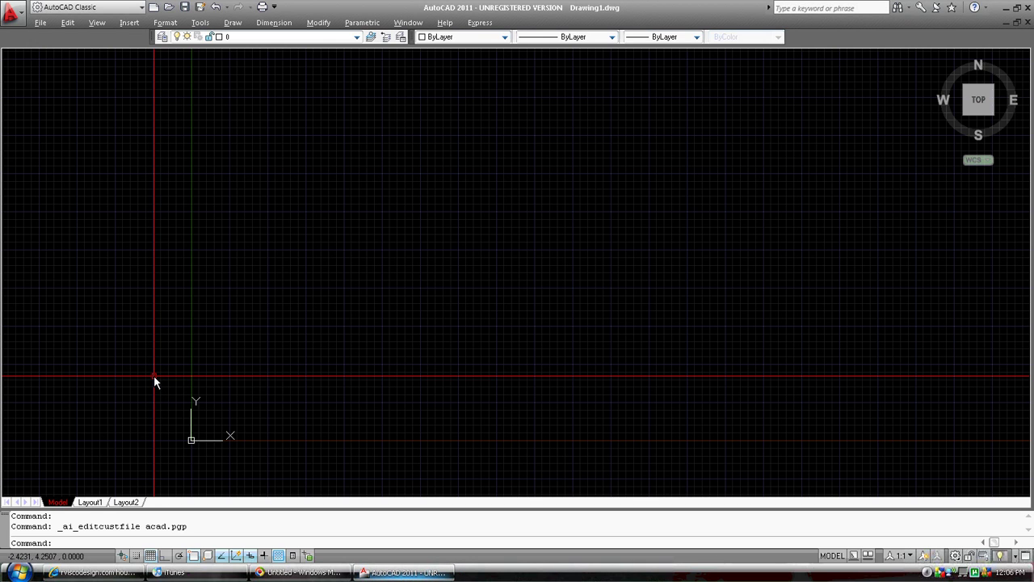
- Run REINIT with PGP File ticked to reload the alias file
{"action": "type", "text": "r"}
{"action": "type", "text": "einit"}
{"action": "key", "text": "Return"}
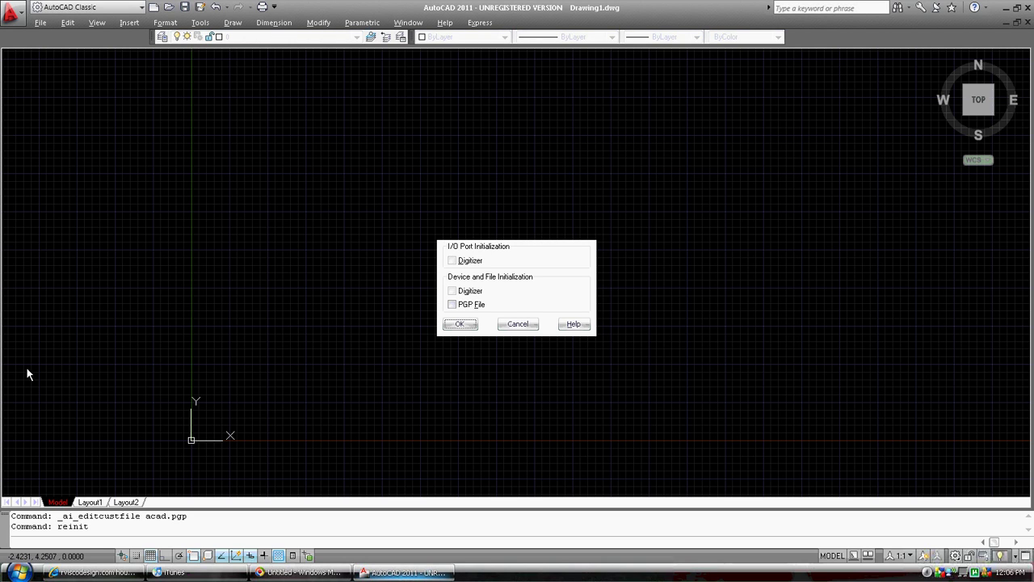
{"action": "left_click", "coordinate": [458, 308]}
{"action": "left_click", "coordinate": [459, 324]}
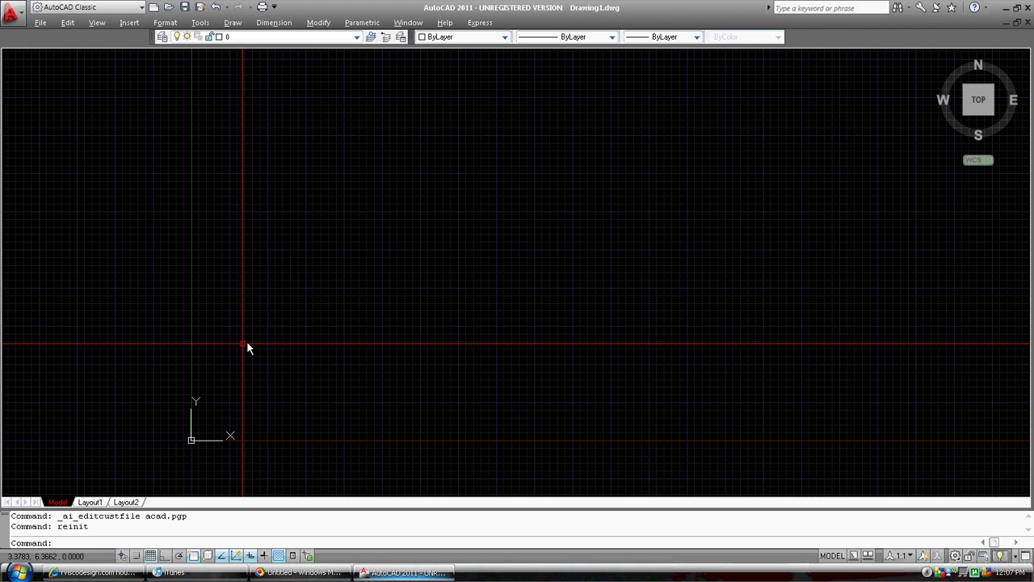
- Draw a rectangle with RC from corner 0,0 to opposite corner 5,5
{"action": "type", "text": "rc"}
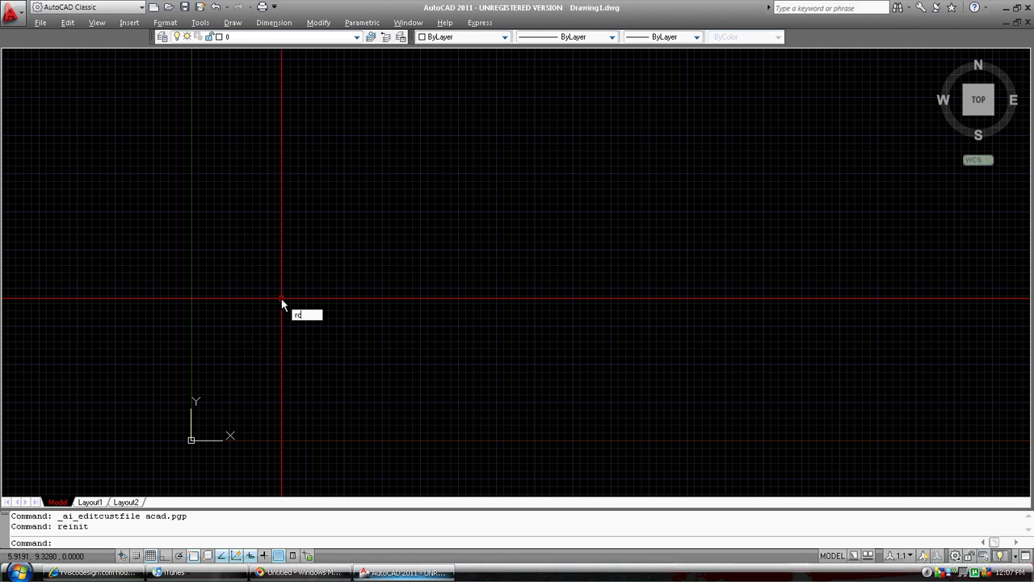
{"action": "key", "text": "Return"}
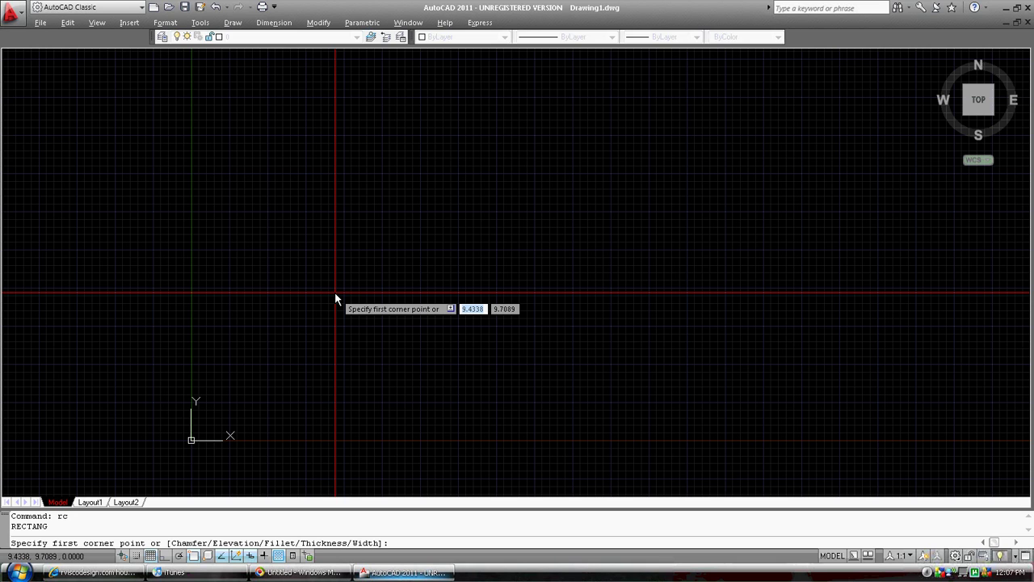
{"action": "type", "text": "0"}
{"action": "key", "text": "Tab"}
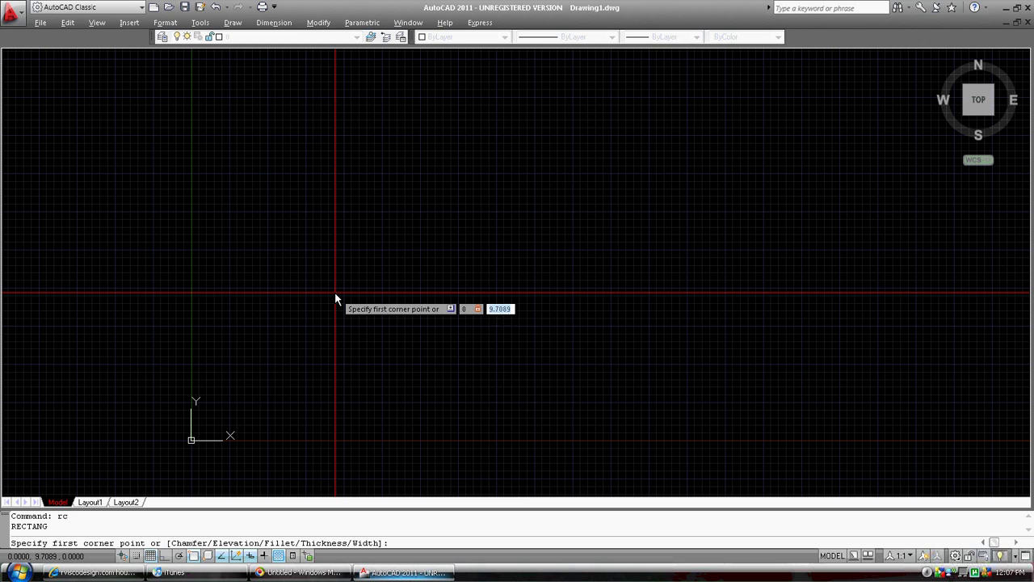
{"action": "type", "text": "0"}
{"action": "key", "text": "Return"}
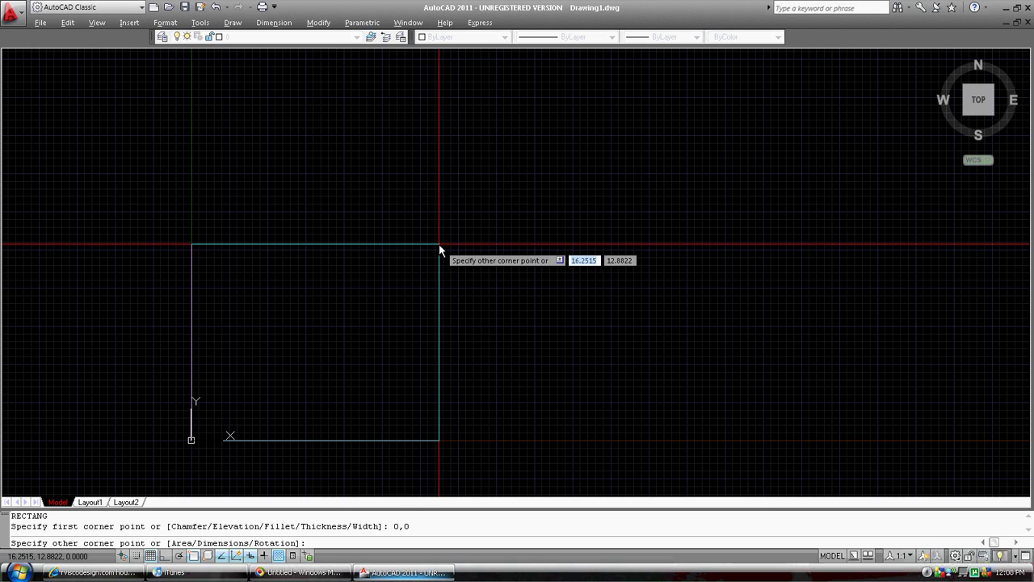
{"action": "type", "text": "5"}
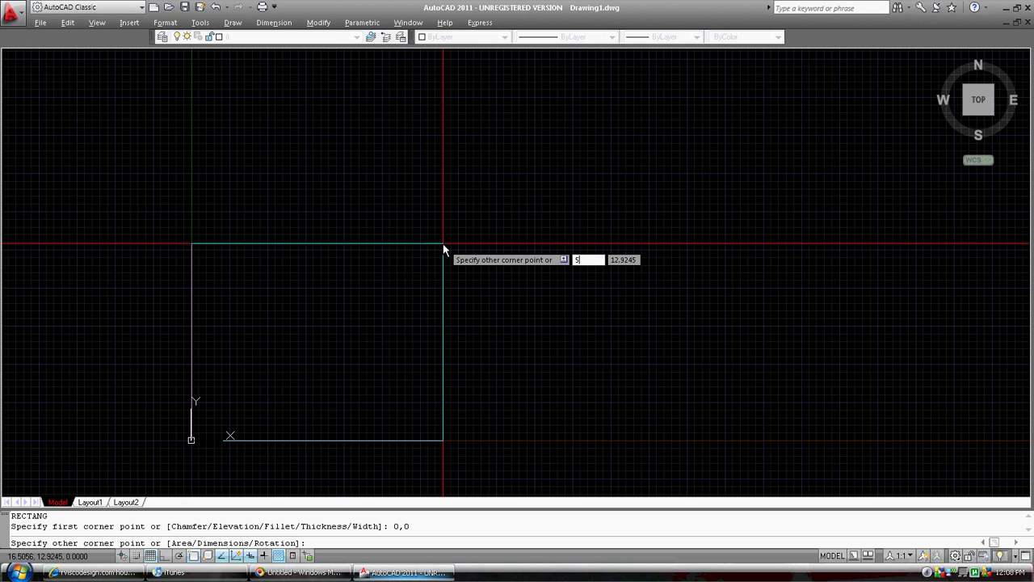
{"action": "key", "text": "Tab"}
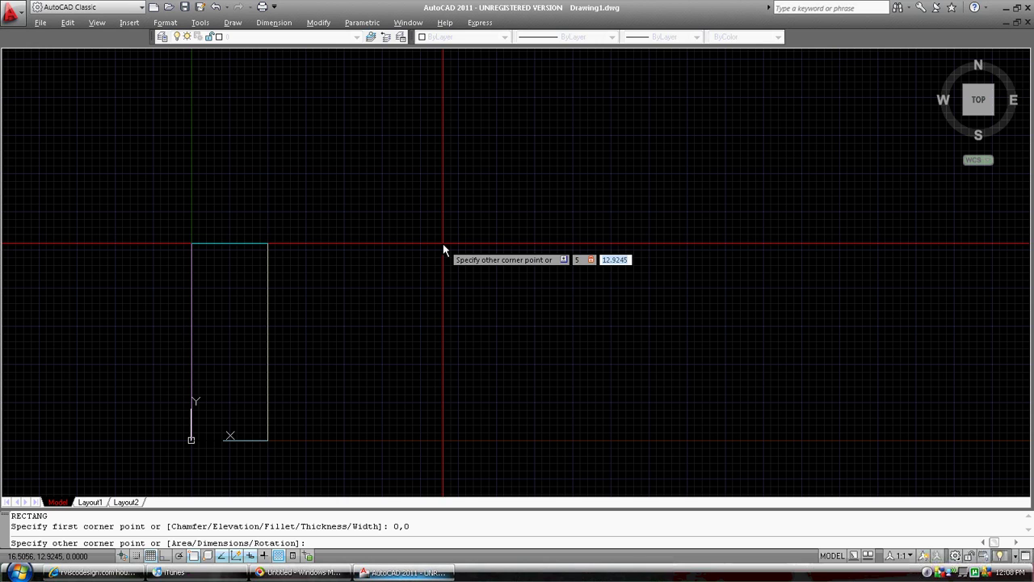
{"action": "type", "text": "5"}
{"action": "key", "text": "Return"}
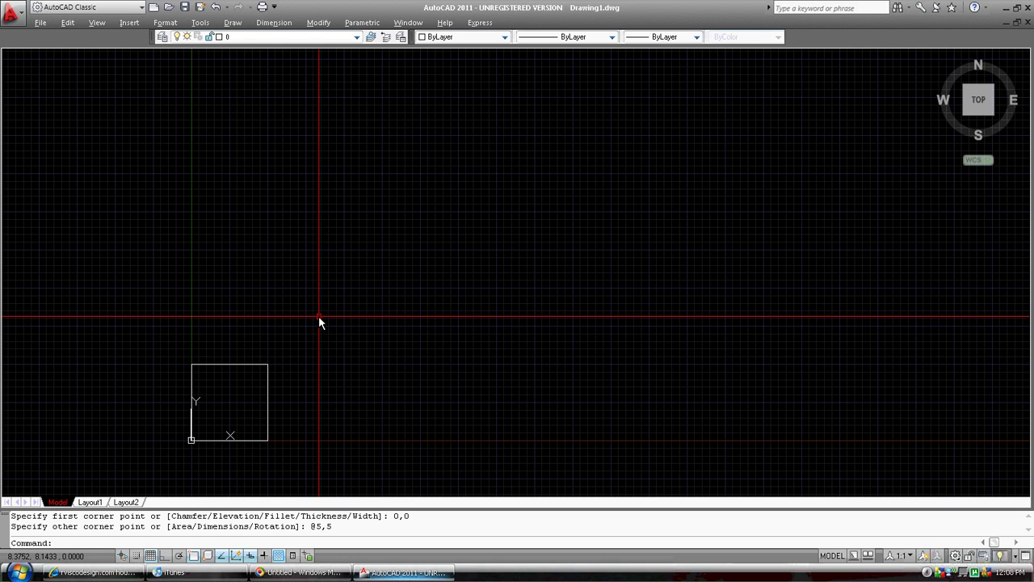
- Change the Length Type from Decimal to Architectural in the Drawing Units dialog
{"action": "type", "text": "units"}
{"action": "key", "text": "Return"}
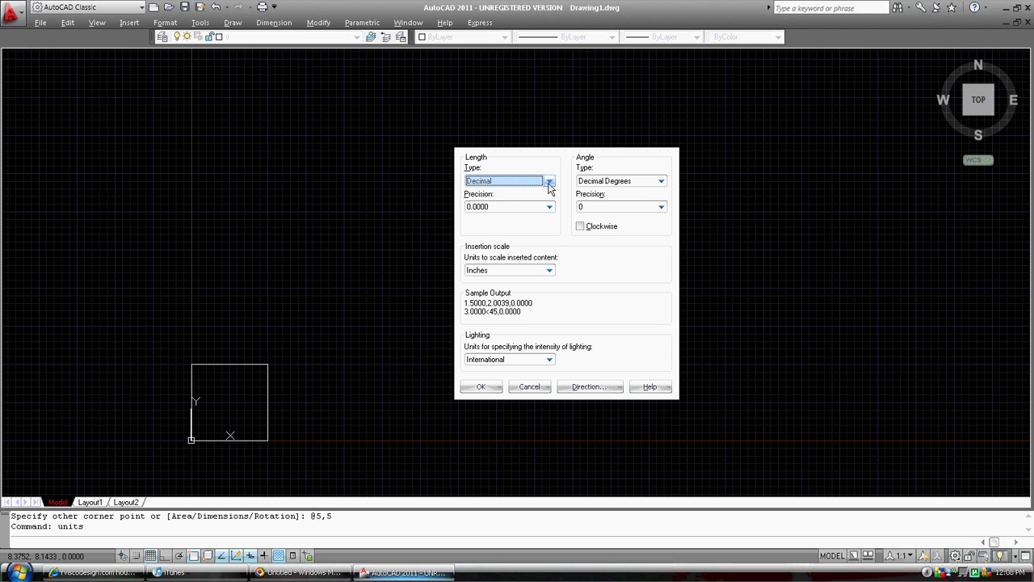
{"action": "left_click", "coordinate": [550, 183]}
{"action": "left_click", "coordinate": [503, 192]}
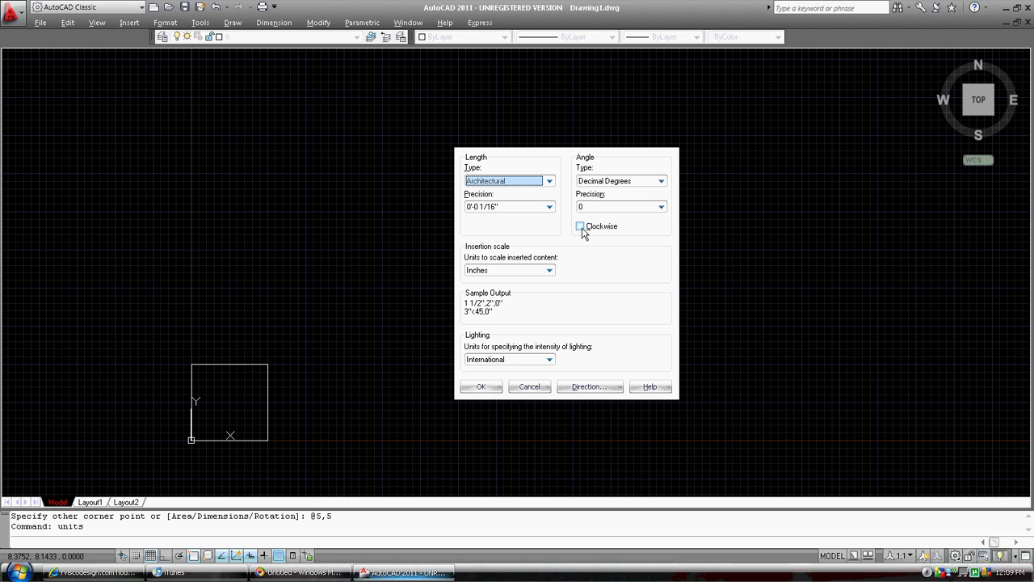
{"action": "left_click", "coordinate": [487, 388]}
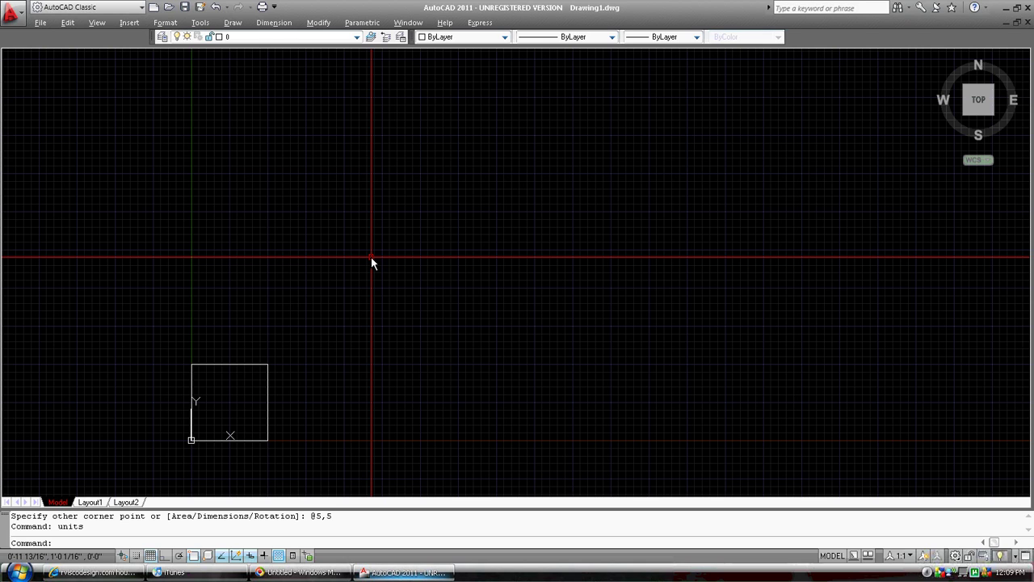
- Run LIMITS, keeping the lower-left corner at 0,0 and setting upper-right to 100',100'
{"action": "type", "text": "limits"}
{"action": "key", "text": "Return"}
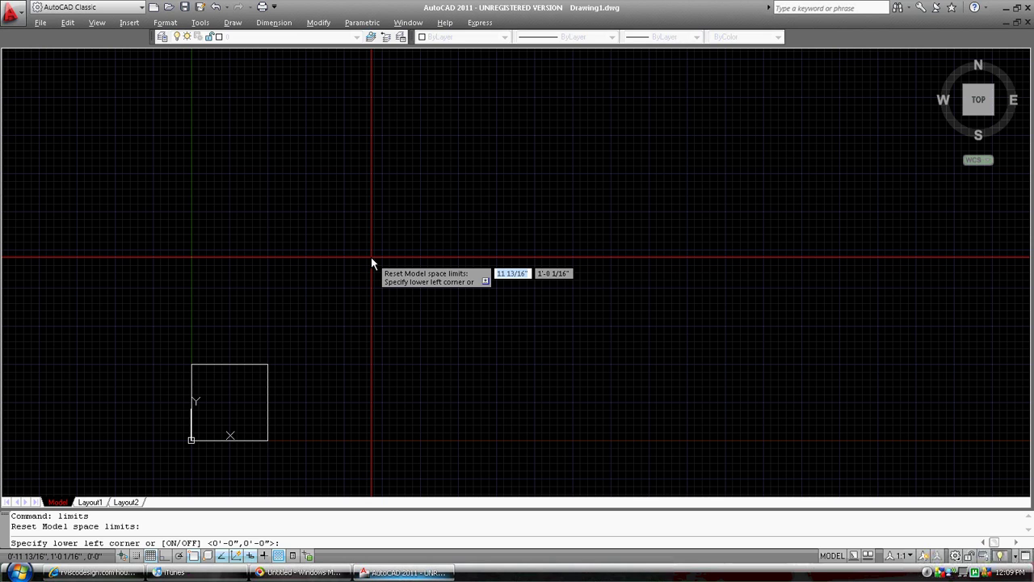
{"action": "key", "text": "Return"}
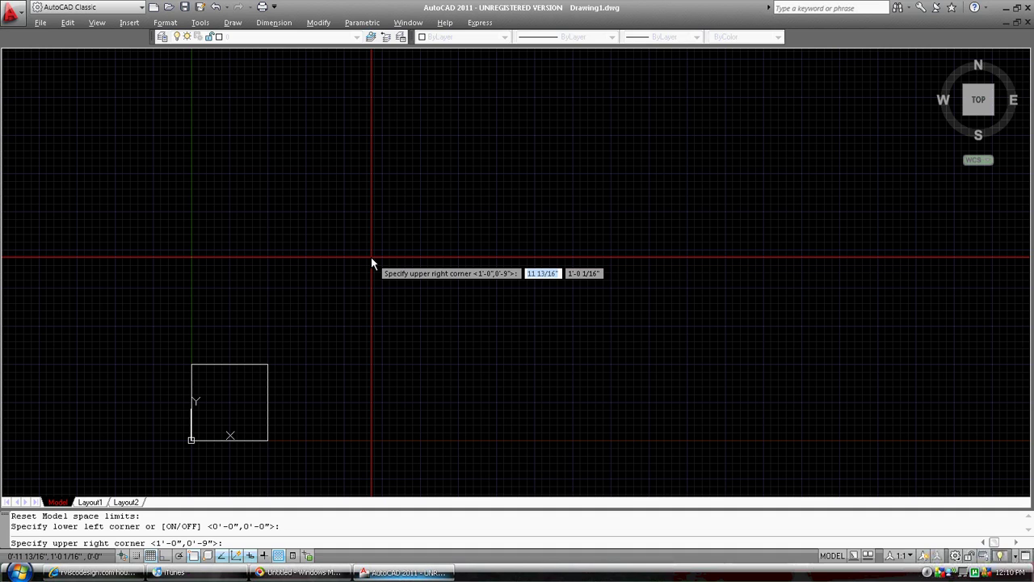
{"action": "type", "text": "100"}
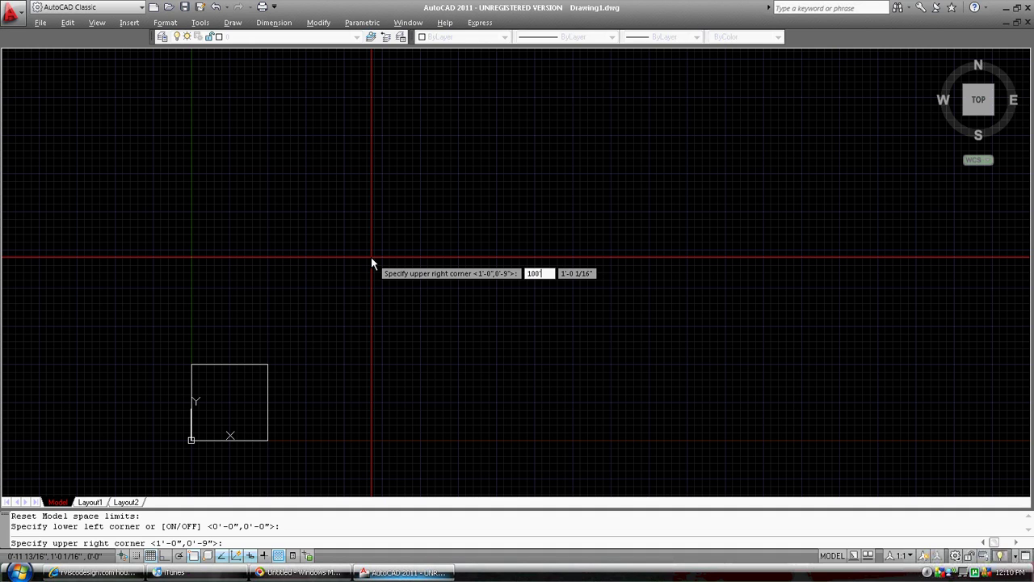
{"action": "key", "text": "Tab"}
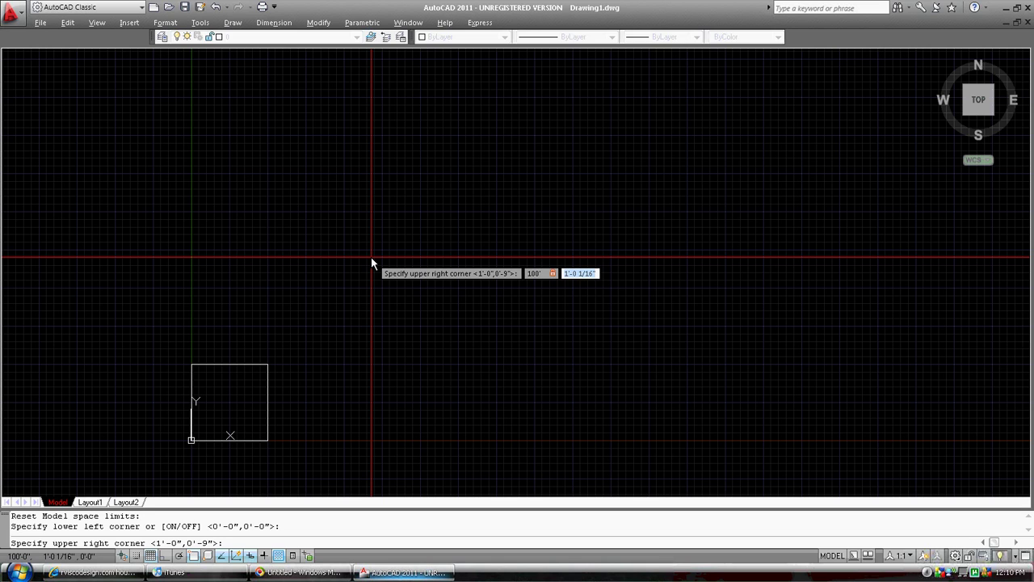
{"action": "type", "text": "100'"}
{"action": "key", "text": "Return"}
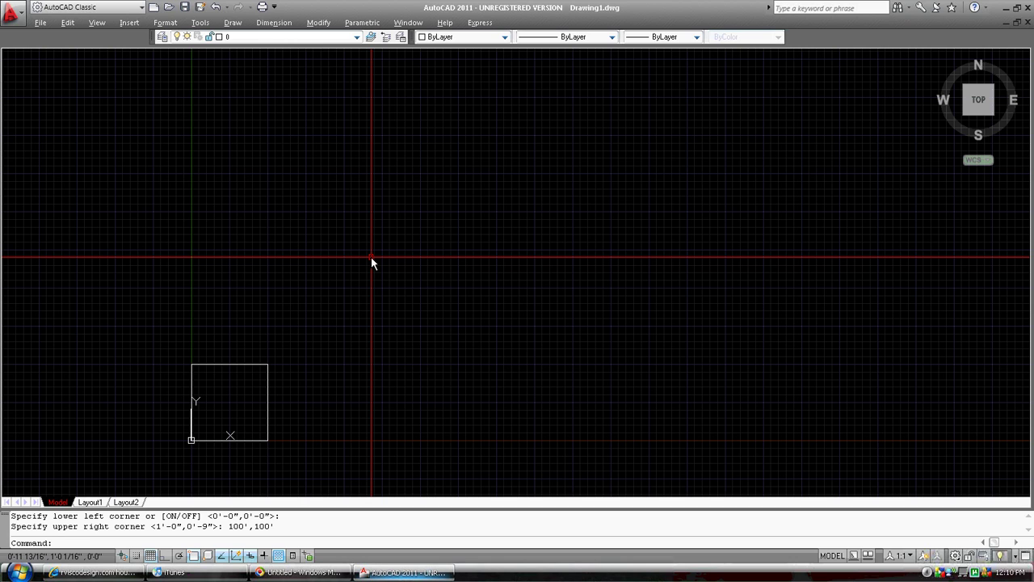
- Zoom All to show the full 100' by 100' limits area
{"action": "type", "text": "z"}
{"action": "key", "text": "Return"}
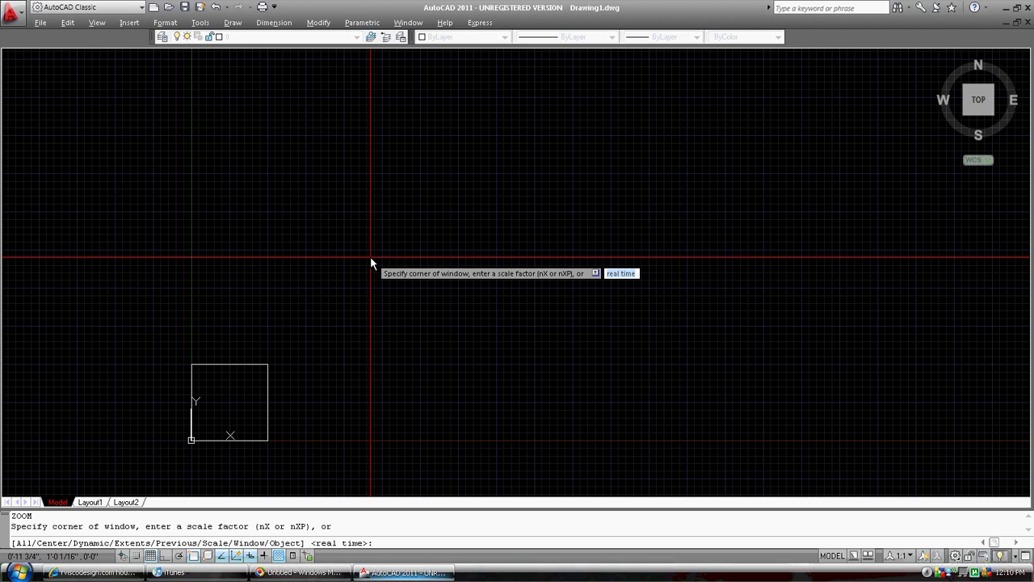
{"action": "type", "text": "a"}
{"action": "key", "text": "Return"}
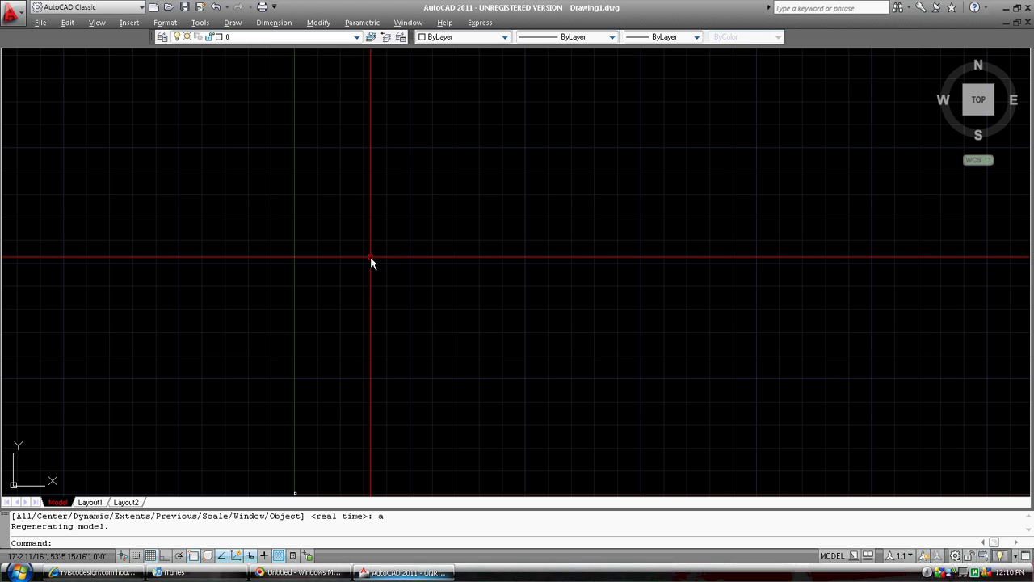
- Zoom to extents, then drag the view to bring the square toward the centre
{"action": "type", "text": "z"}
{"action": "key", "text": "Return"}
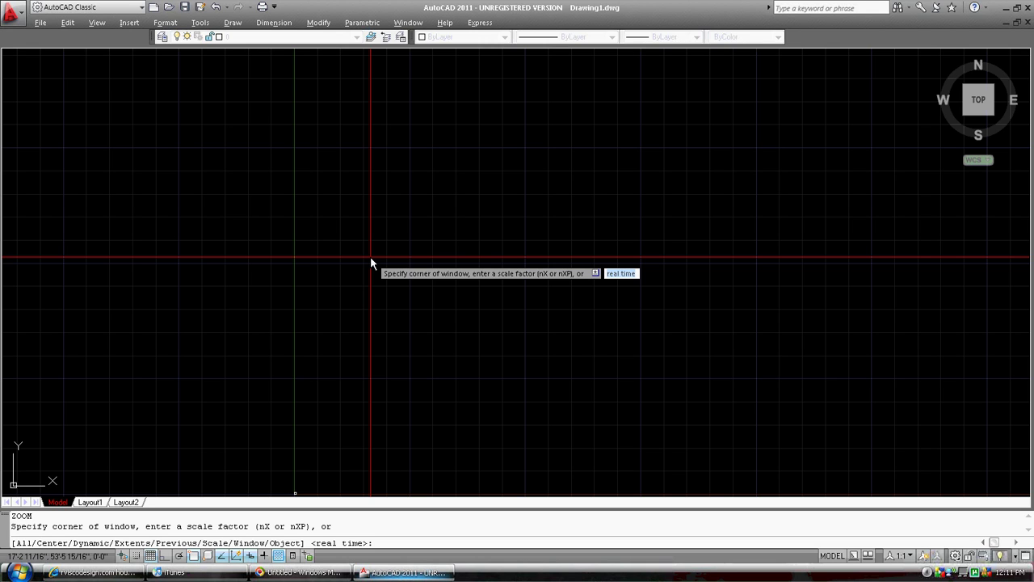
{"action": "type", "text": "e"}
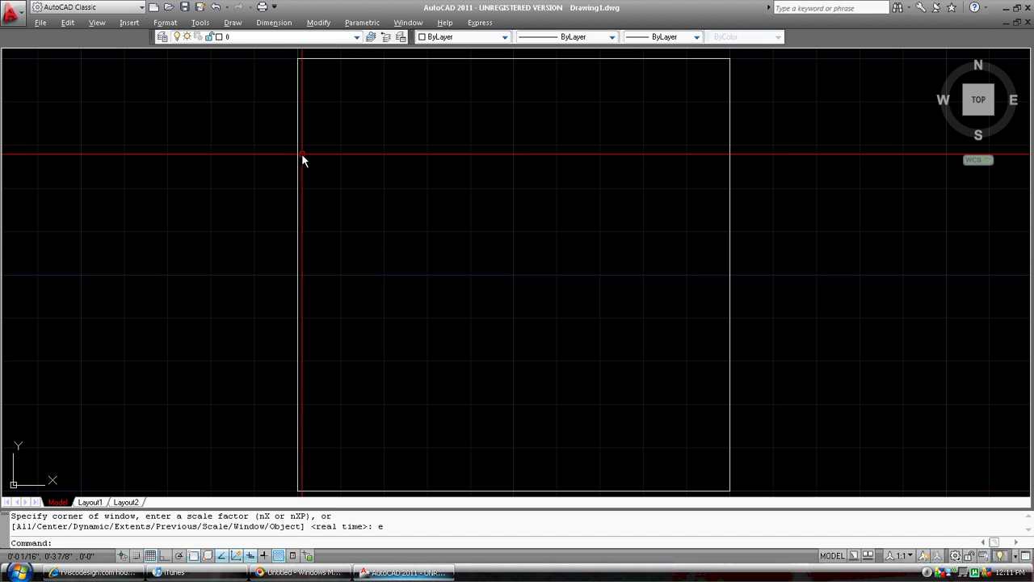
{"action": "scroll", "coordinate": [359, 152], "scroll_direction": "down", "scroll_amount": 4}
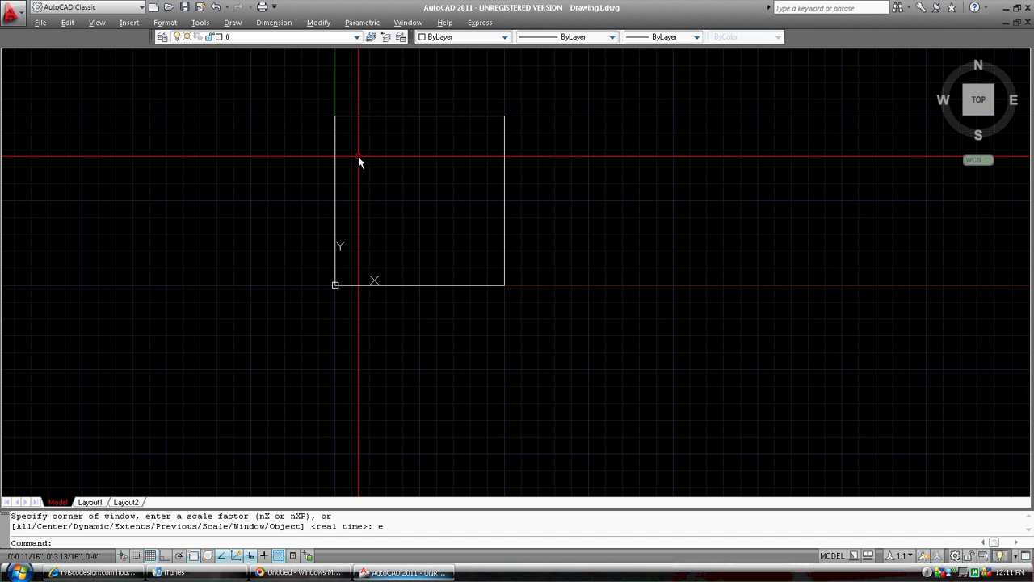
{"action": "scroll", "coordinate": [358, 156], "scroll_direction": "down", "scroll_amount": 3}
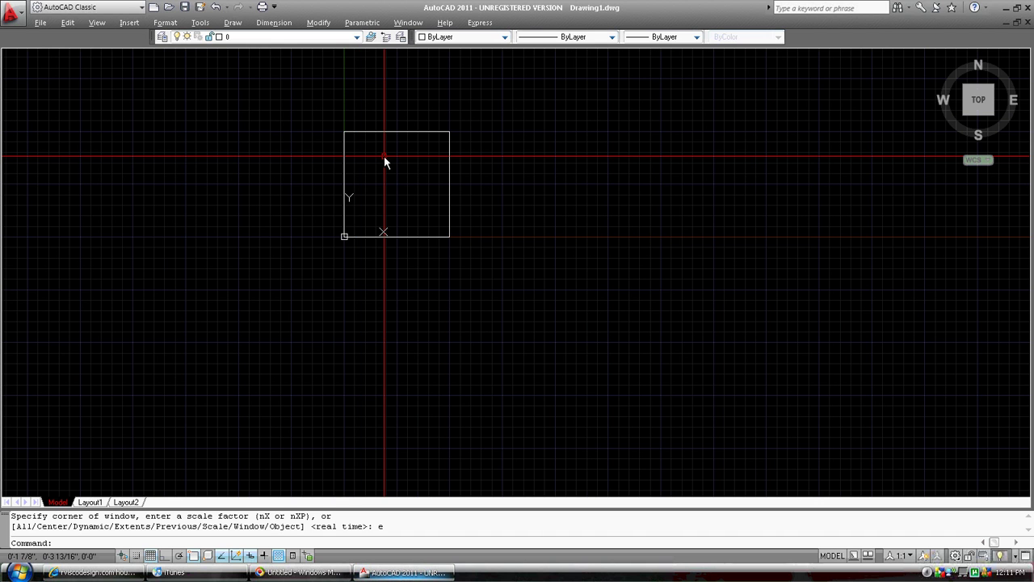
{"action": "mouse_move", "coordinate": [384, 158]}
{"action": "middle_mouse_down"}
{"action": "mouse_move", "coordinate": [312, 208]}
{"action": "mouse_move", "coordinate": [253, 222]}
{"action": "mouse_move", "coordinate": [251, 201]}
{"action": "middle_mouse_up"}
{"action": "scroll", "coordinate": [383, 157], "scroll_direction": "up", "scroll_amount": 2}
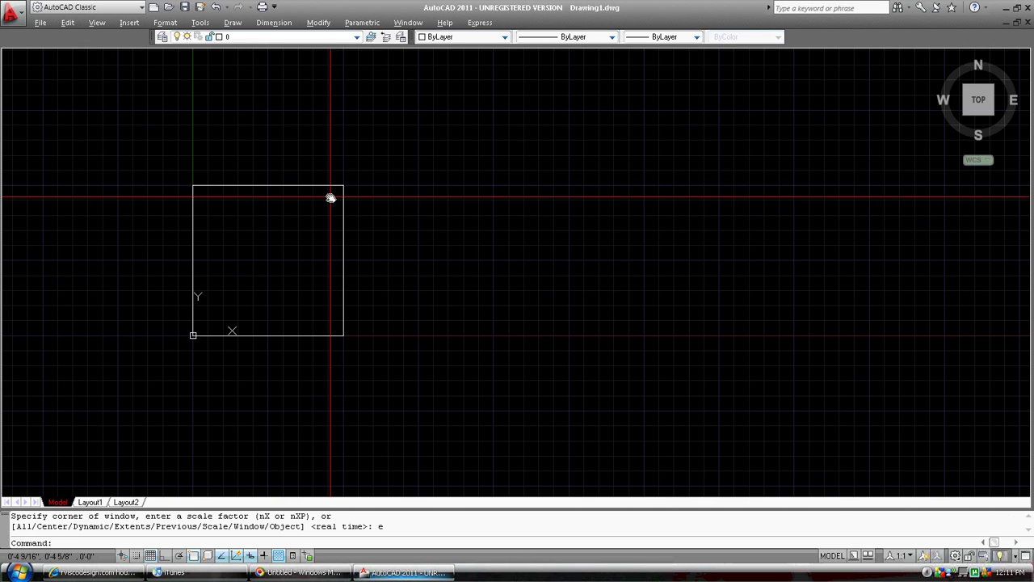
{"action": "middle_click_drag", "start_coordinate": [330, 197], "coordinate": [438, 173]}
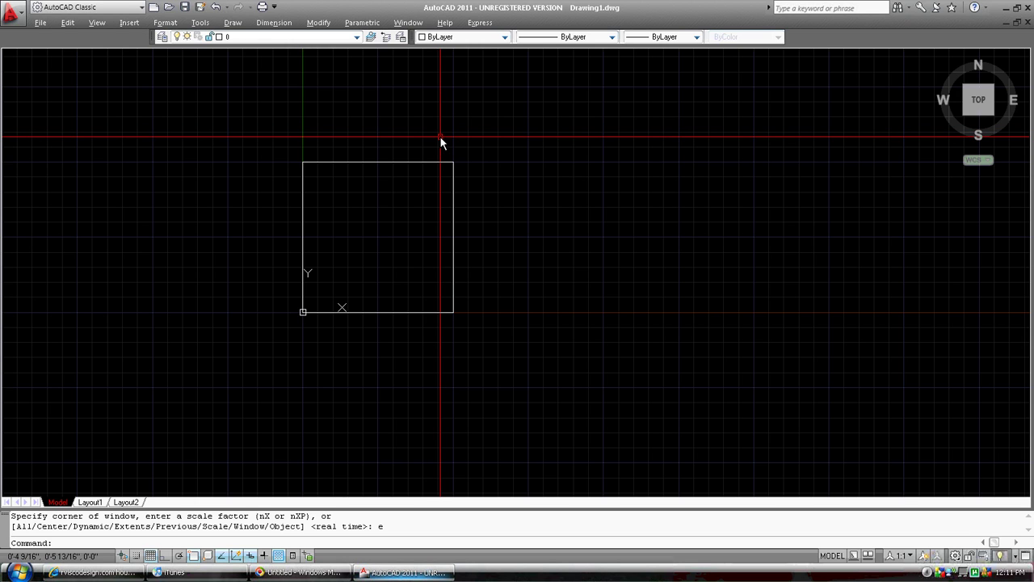
- Use PAN to shift the view so the square sits right of centre
{"action": "type", "text": "p"}
{"action": "key", "text": "Return"}
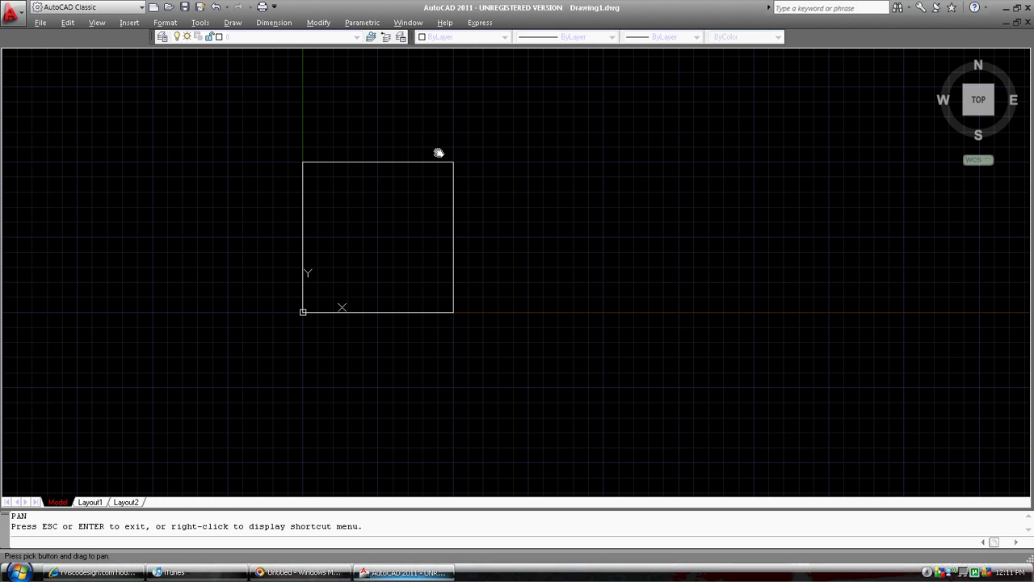
{"action": "left_click_drag", "start_coordinate": [431, 153], "coordinate": [536, 185]}
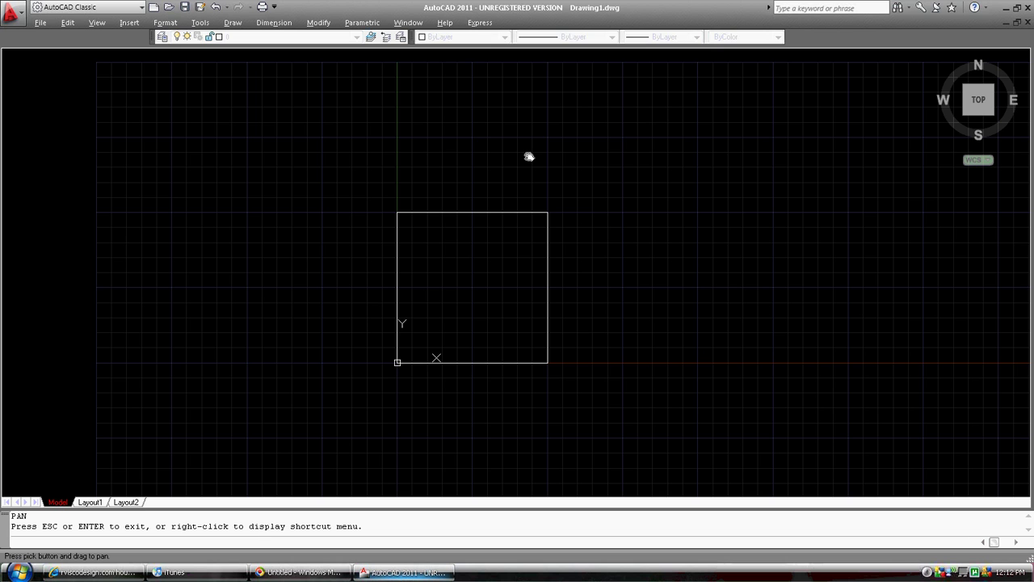
{"action": "key", "text": "Escape"}
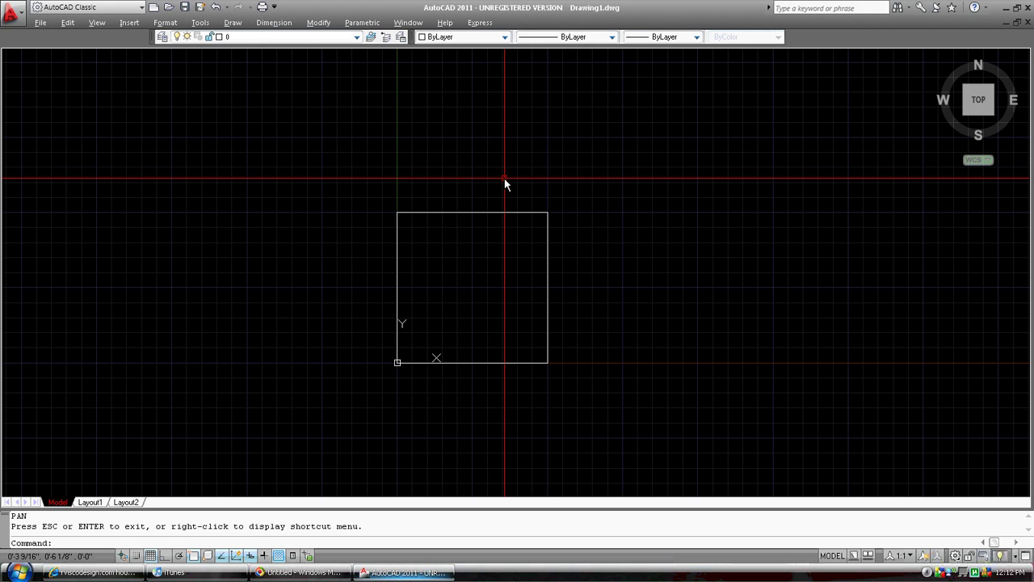
- Zoom out and run GRID with the OFF option to hide the grid
{"action": "scroll", "coordinate": [505, 184], "scroll_direction": "down", "scroll_amount": 5}
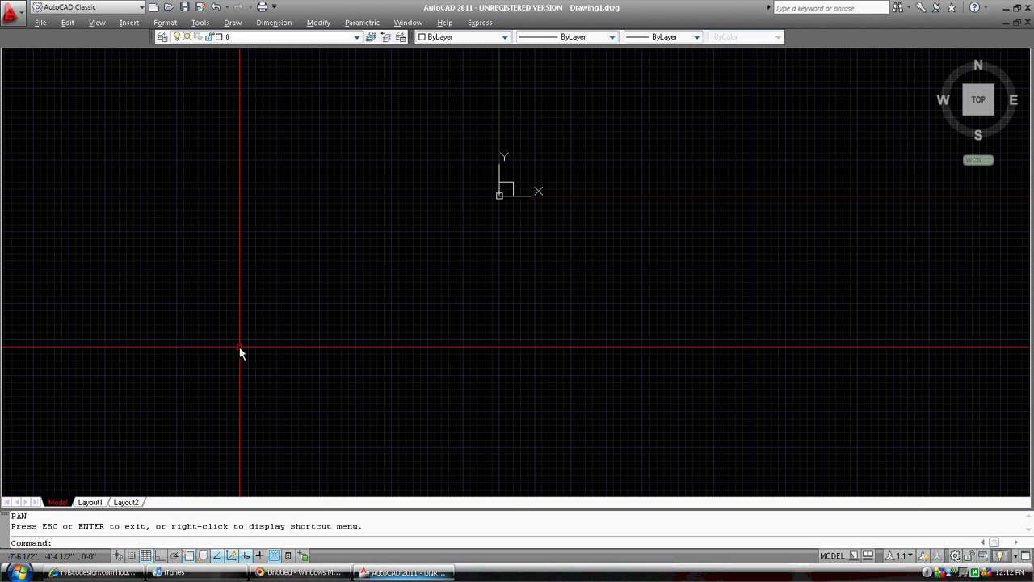
{"action": "type", "text": "grid"}
{"action": "key", "text": "Return"}
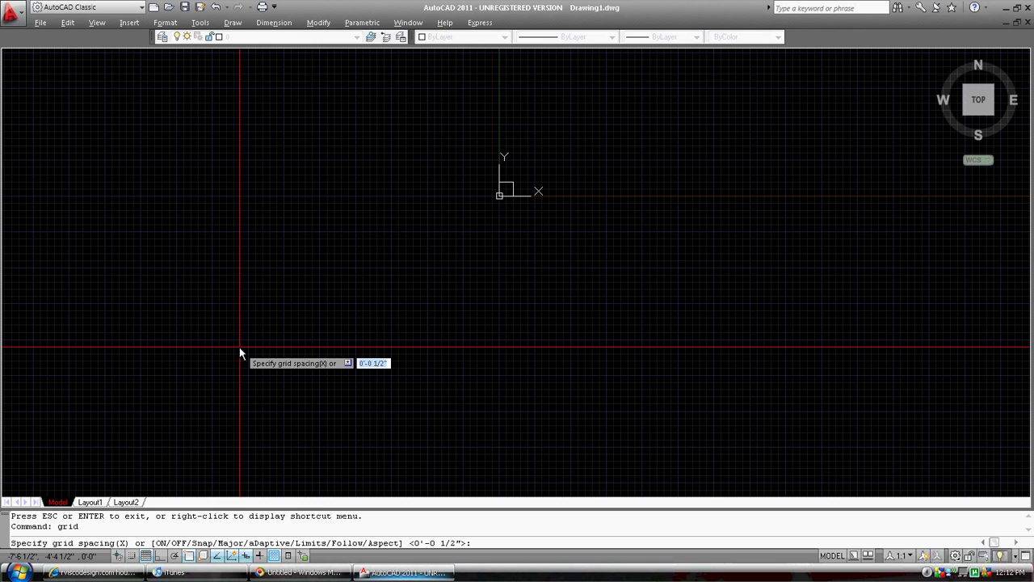
{"action": "type", "text": "off"}
{"action": "key", "text": "Return"}
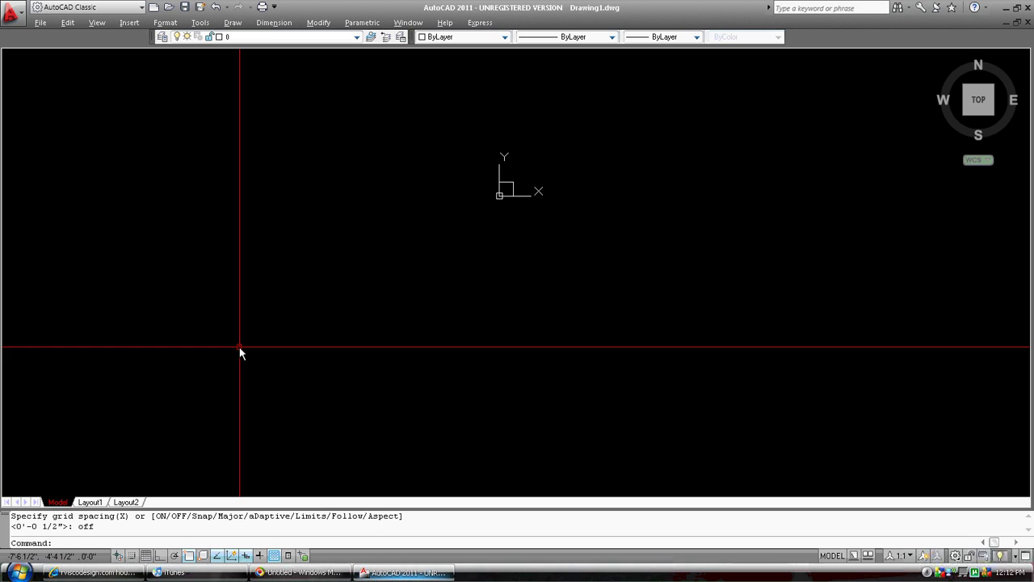
- Zoom window around the origin to bring the 5 by 5 square back into view
{"action": "scroll", "coordinate": [240, 350], "scroll_direction": "down", "scroll_amount": 5}
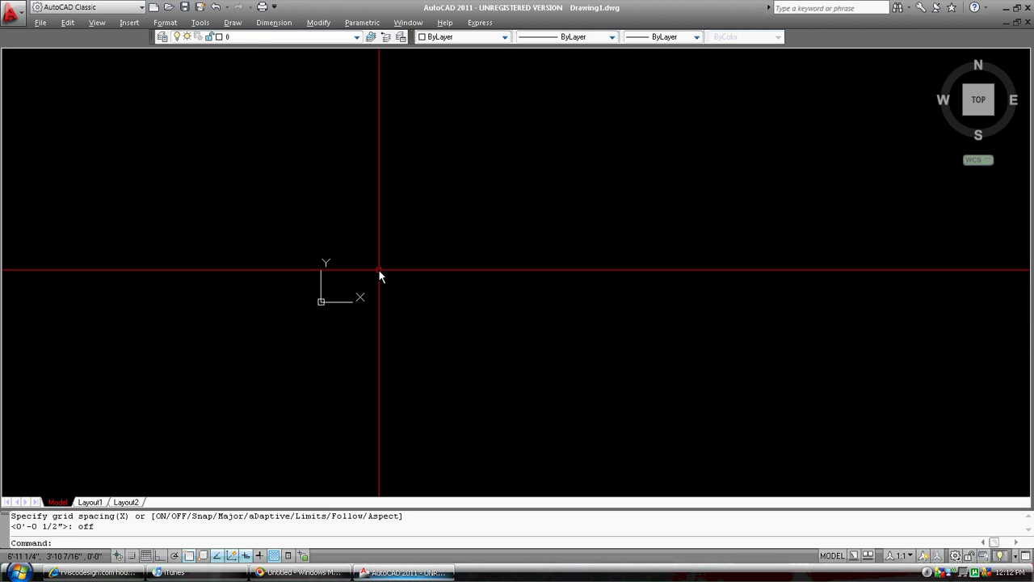
{"action": "type", "text": "s"}
{"action": "key", "text": "BackSpace"}
{"action": "type", "text": "z"}
{"action": "key", "text": "Return"}
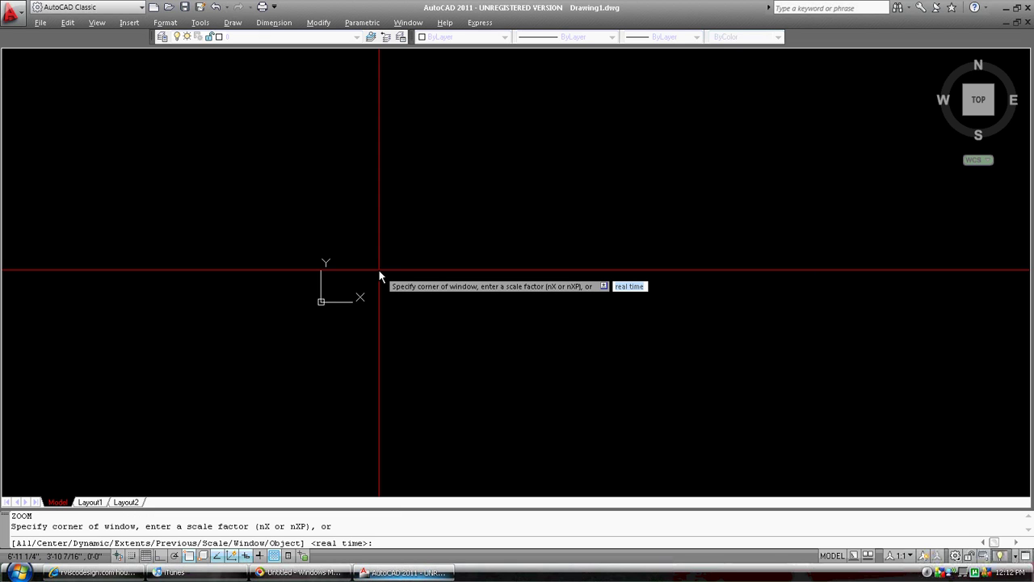
{"action": "left_click", "coordinate": [308, 310]}
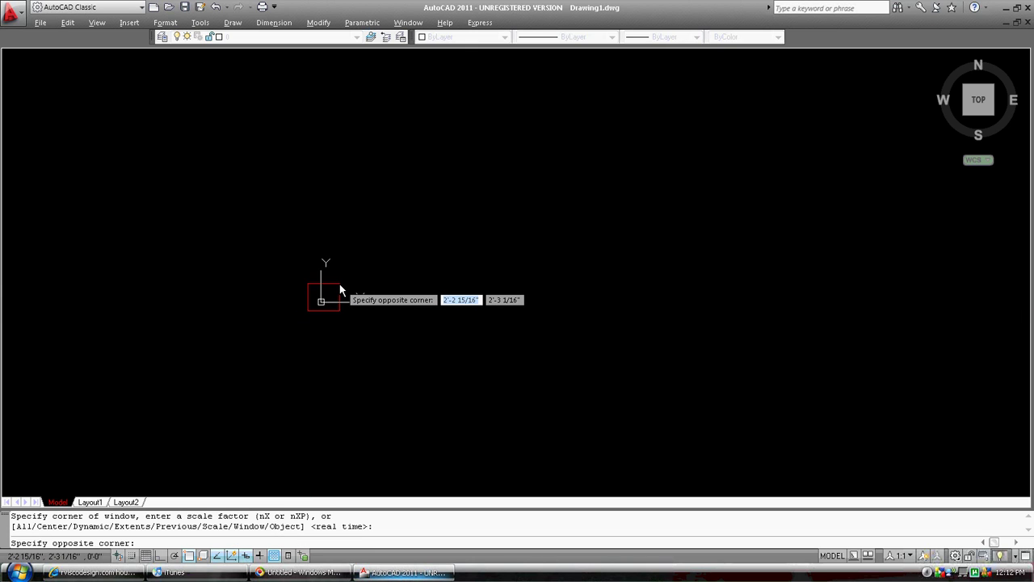
{"action": "left_click", "coordinate": [340, 284]}
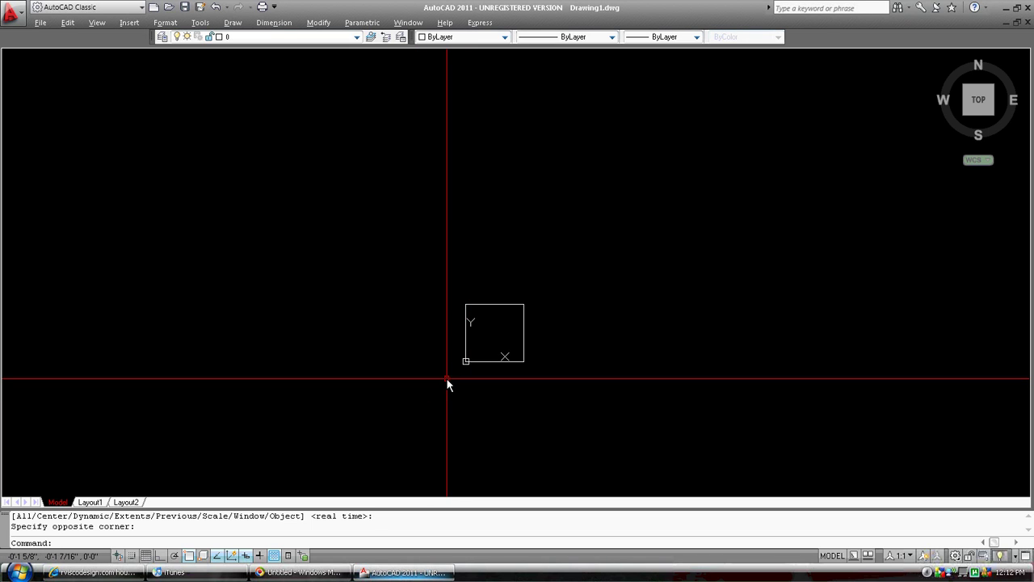
- Run UCSICON with the OFF option to hide the UCS icon
{"action": "type", "text": "ucsicon"}
{"action": "key", "text": "Return"}
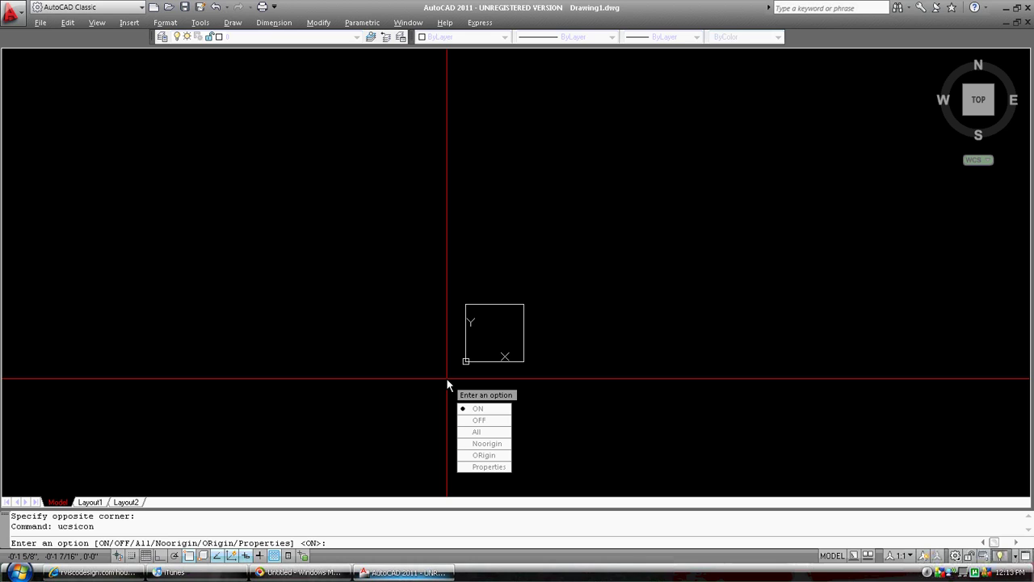
{"action": "type", "text": "off"}
{"action": "key", "text": "Return"}
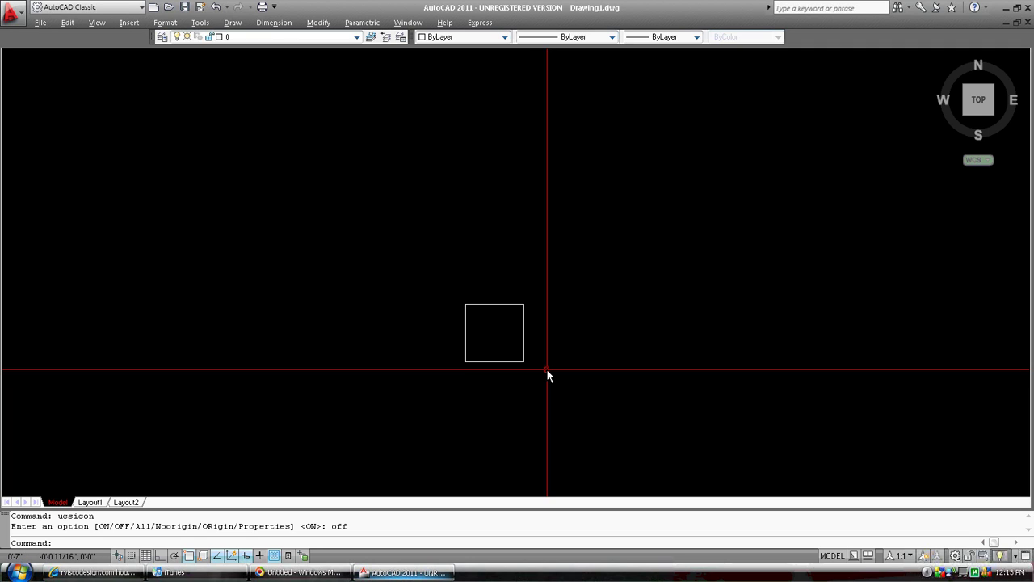
- Stretch the square's crossing-selected right edge 20' horizontally from its top-right corner with Ortho on
{"action": "type", "text": "s"}
{"action": "key", "text": "Return"}
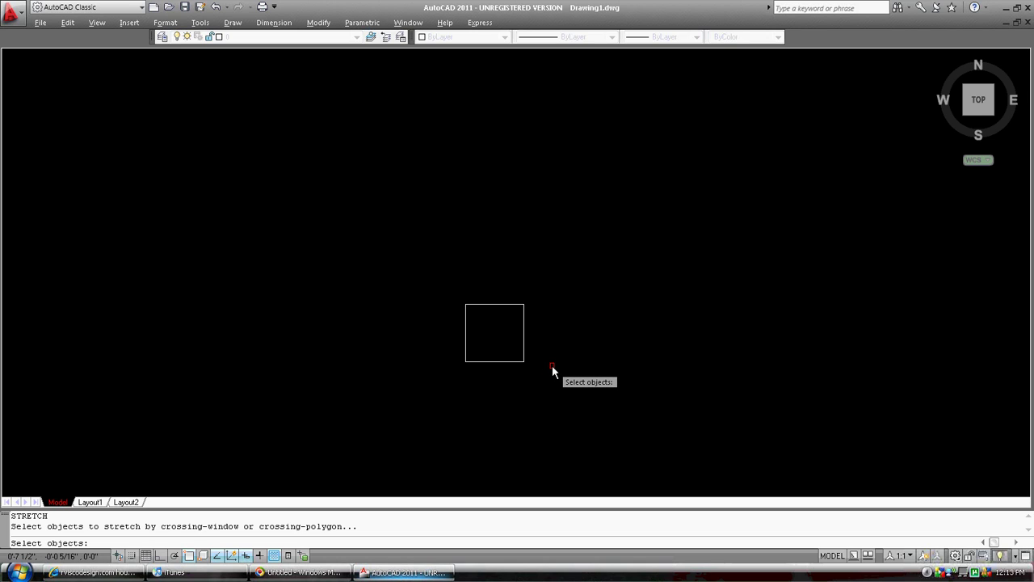
{"action": "left_click", "coordinate": [552, 369]}
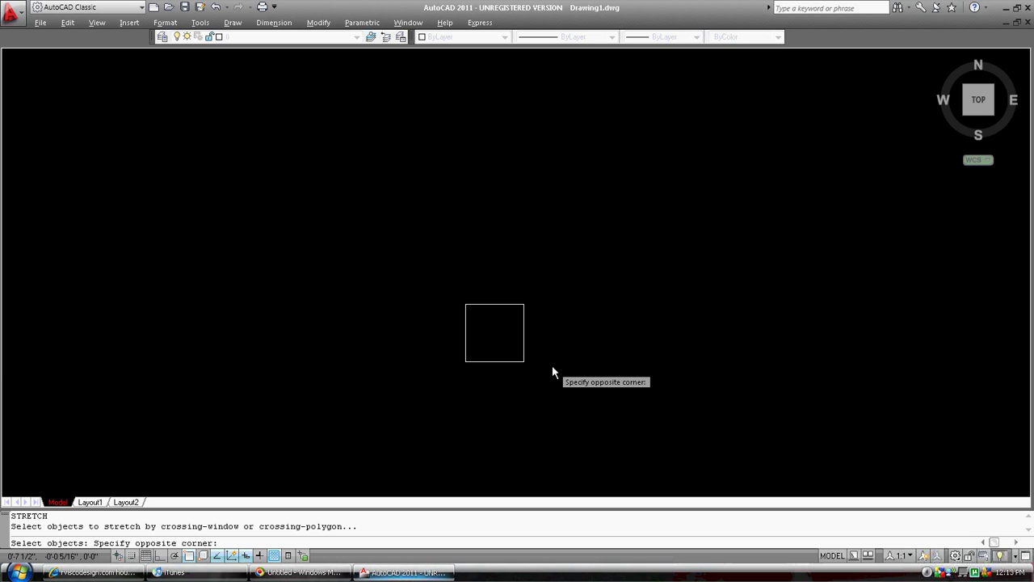
{"action": "left_click", "coordinate": [518, 302]}
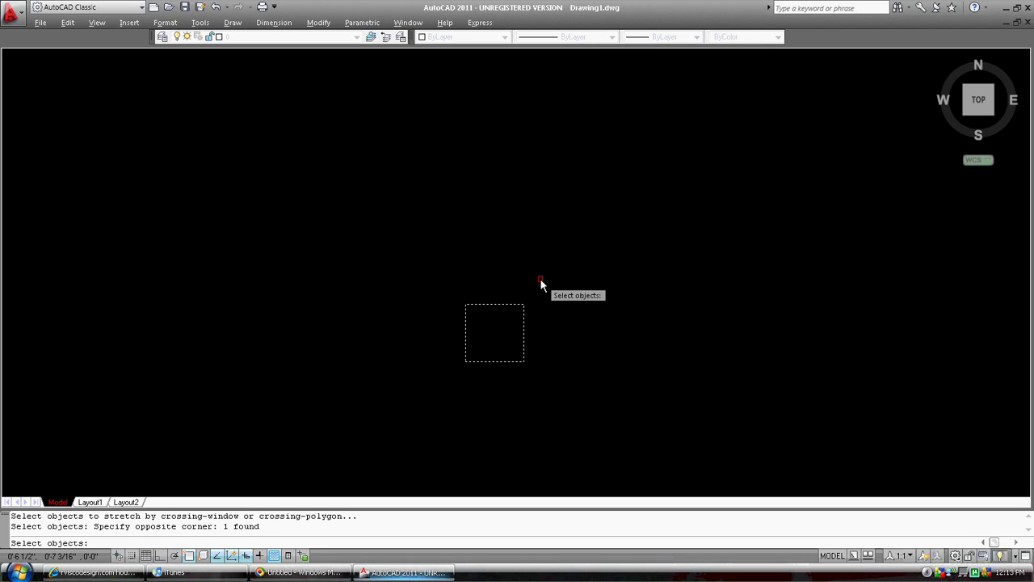
{"action": "key", "text": "Return"}
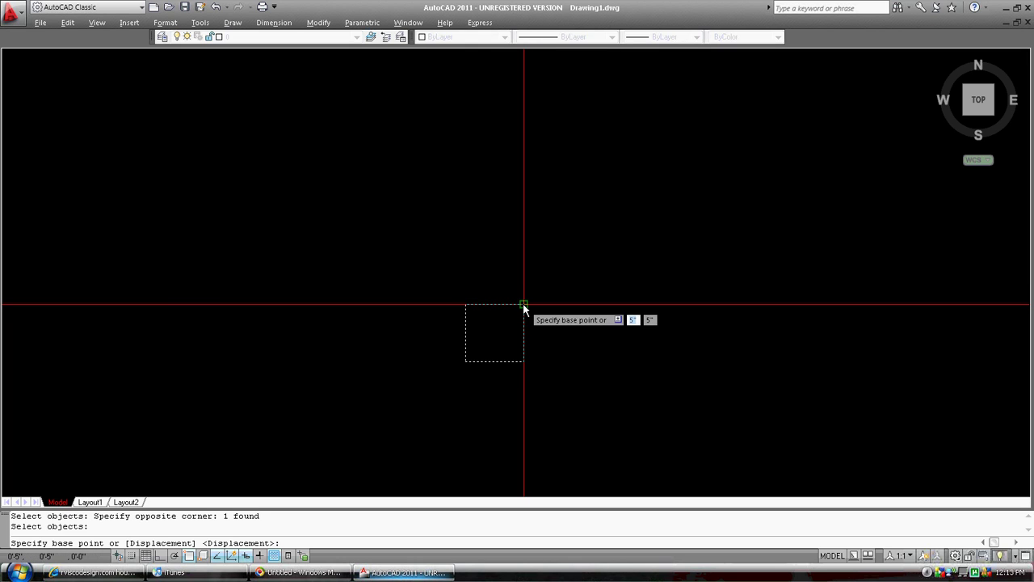
{"action": "left_click", "coordinate": [524, 304]}
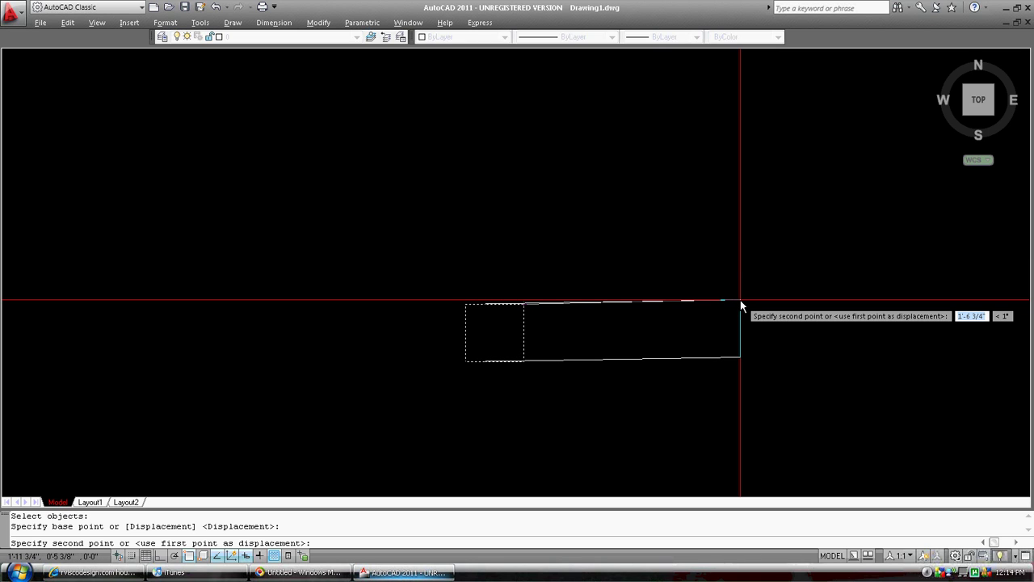
{"action": "key", "text": "F8"}
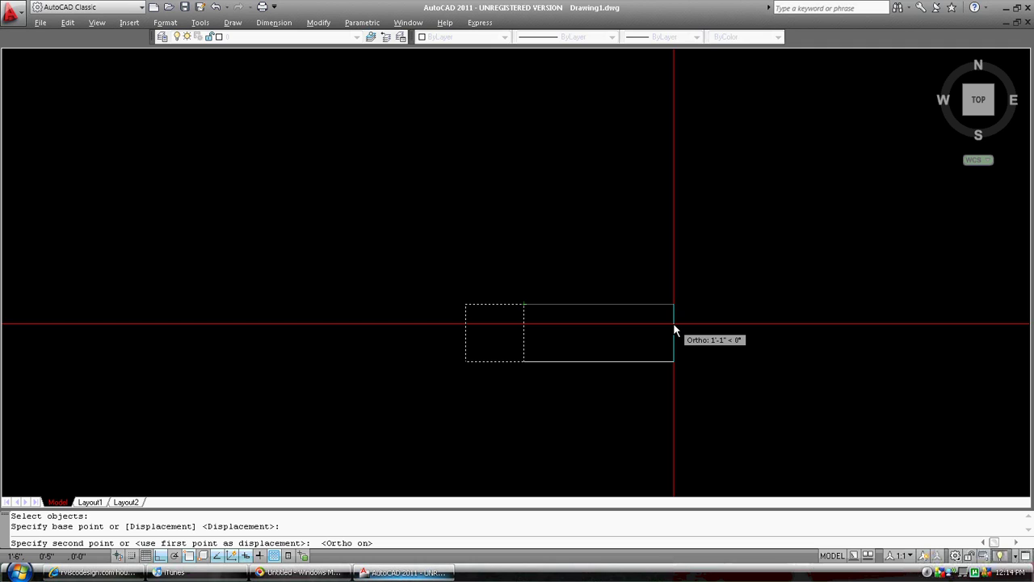
{"action": "type", "text": "20"}
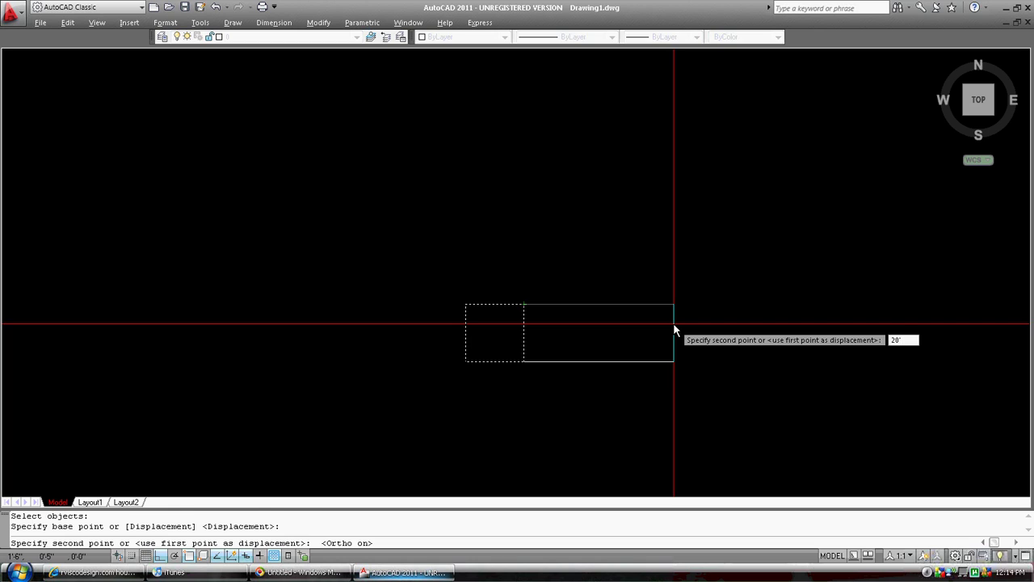
{"action": "key", "text": "Return"}
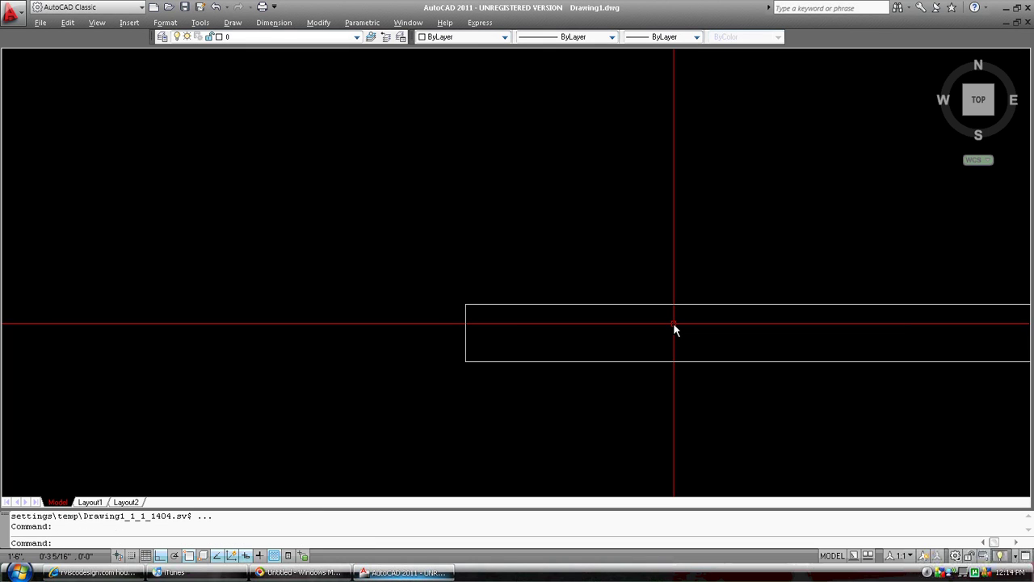
- Zoom out and pan until the entire long stretched rectangle is on screen
{"action": "scroll", "coordinate": [674, 329], "scroll_direction": "down", "scroll_amount": 3}
{"action": "scroll", "coordinate": [646, 330], "scroll_direction": "up", "scroll_amount": 2}
{"action": "middle_click_drag", "start_coordinate": [549, 321], "coordinate": [462, 320]}
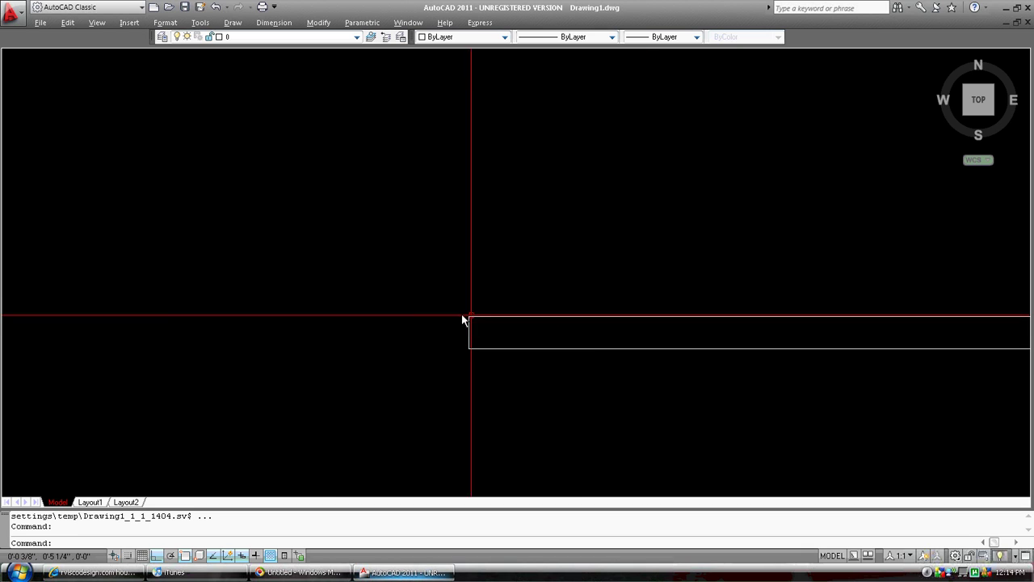
{"action": "mouse_move", "coordinate": [547, 269]}
{"action": "middle_mouse_down"}
{"action": "mouse_move", "coordinate": [404, 261]}
{"action": "mouse_move", "coordinate": [210, 199]}
{"action": "middle_mouse_up"}
{"action": "scroll", "coordinate": [249, 191], "scroll_direction": "down", "scroll_amount": 2}
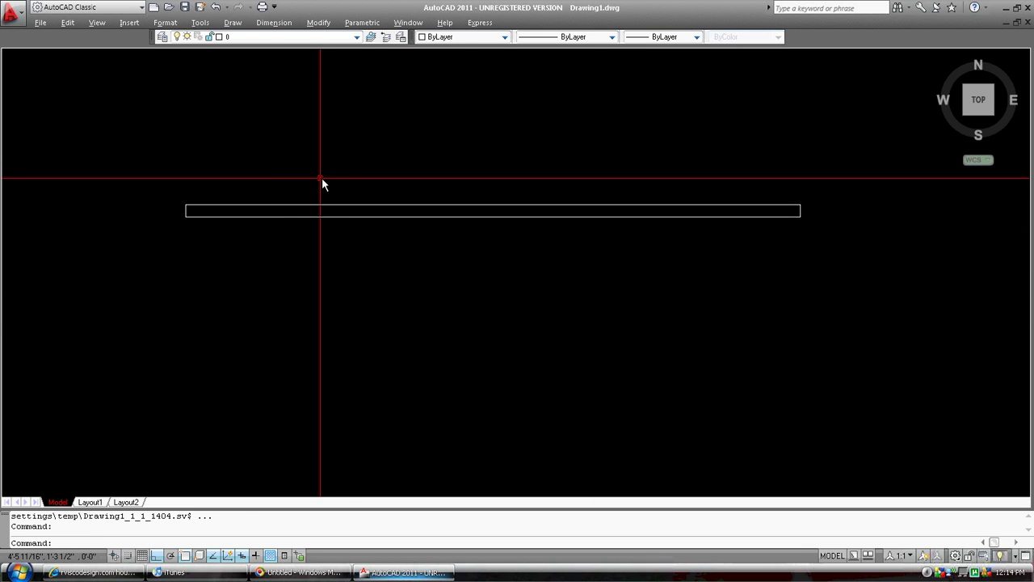